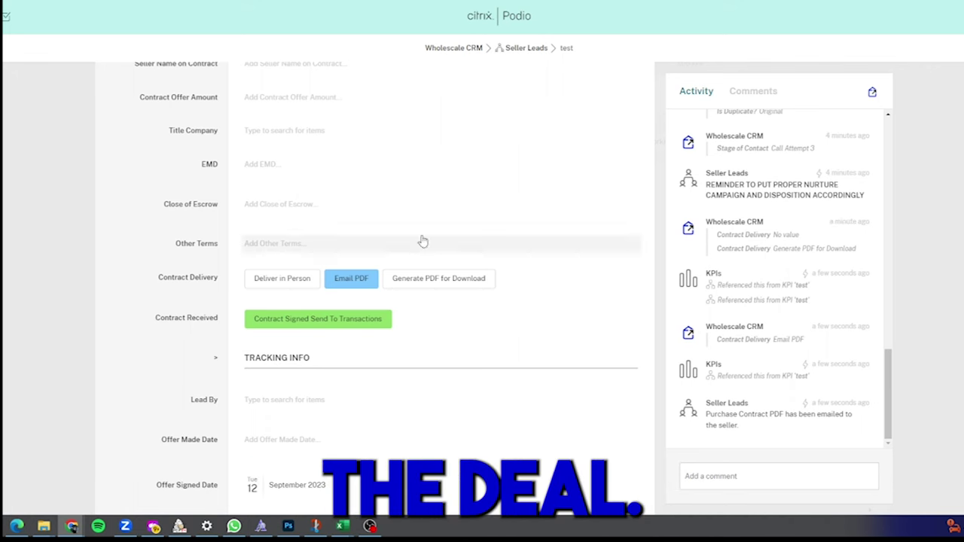
Step: Review the tracking info and the attached purchase contract files on the test seller lead
{"action": "scroll", "coordinate": [423, 241], "scroll_direction": "down", "scroll_amount": 2}
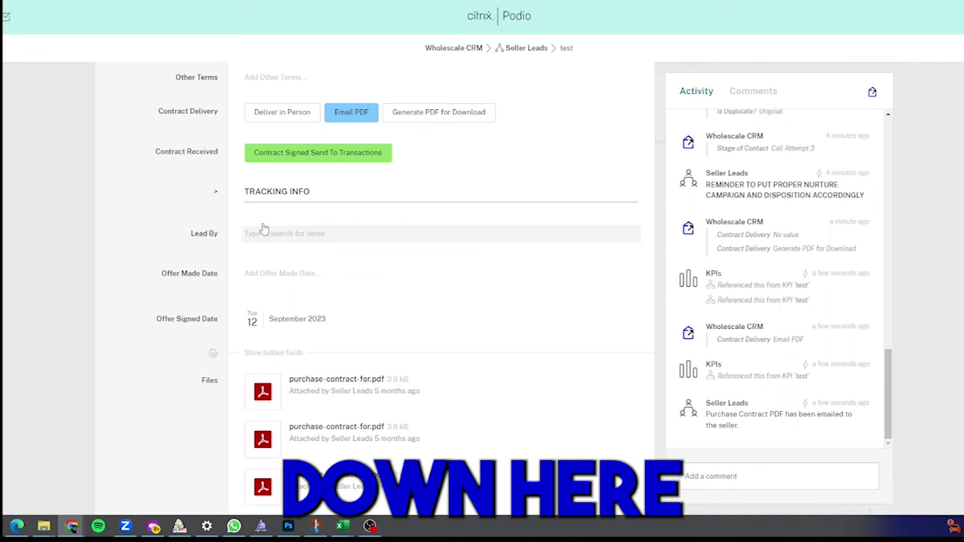
{"action": "scroll", "coordinate": [269, 232], "scroll_direction": "down", "scroll_amount": 1}
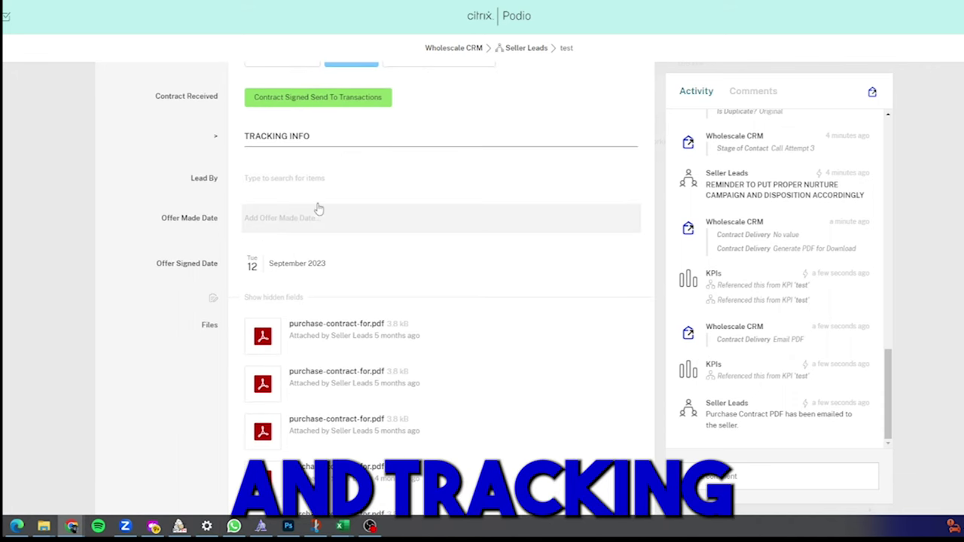
{"action": "scroll", "coordinate": [297, 229], "scroll_direction": "down", "scroll_amount": 5}
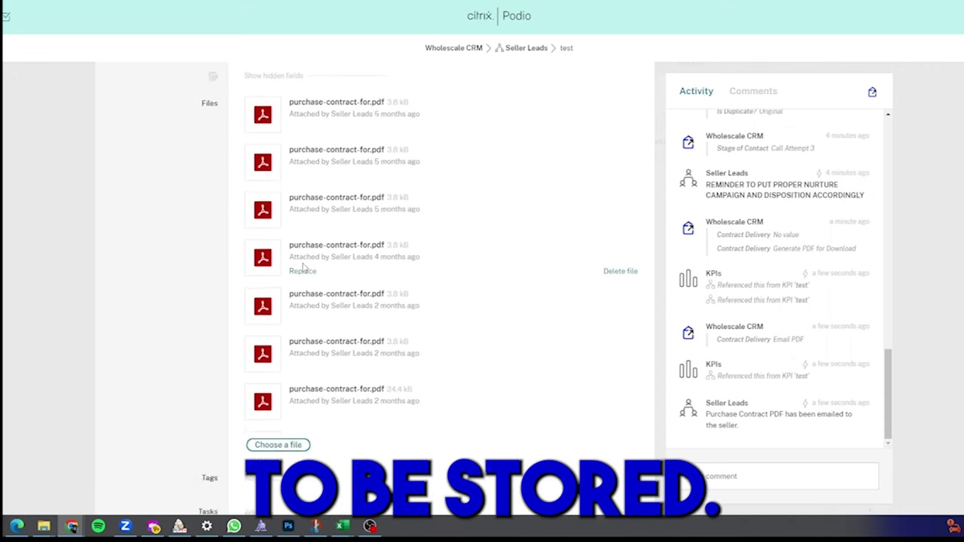
{"action": "scroll", "coordinate": [316, 188], "scroll_direction": "up", "scroll_amount": 3}
{"action": "scroll", "coordinate": [318, 233], "scroll_direction": "down", "scroll_amount": 4}
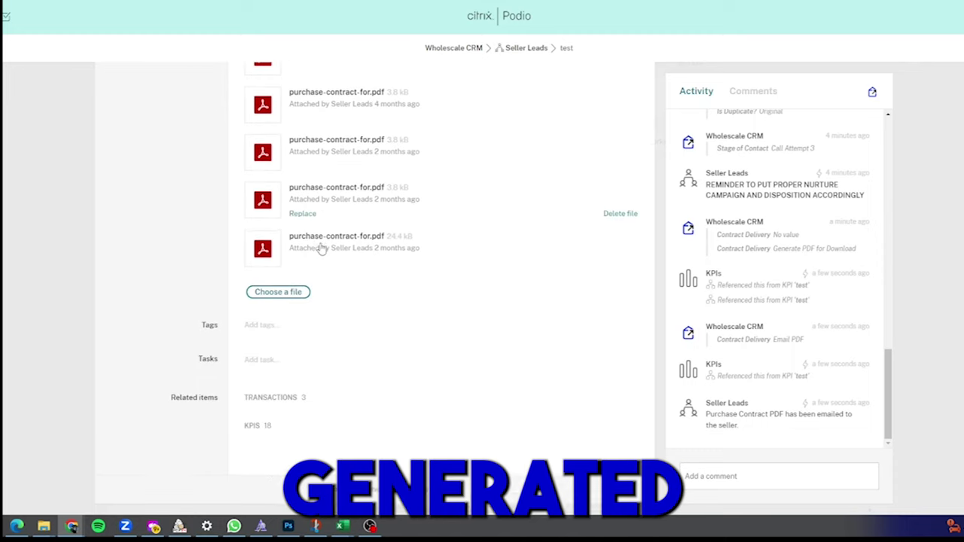
Step: Look over the new task form's assignee, description and due date fields, and close it without creating a task
{"action": "left_click", "coordinate": [270, 361]}
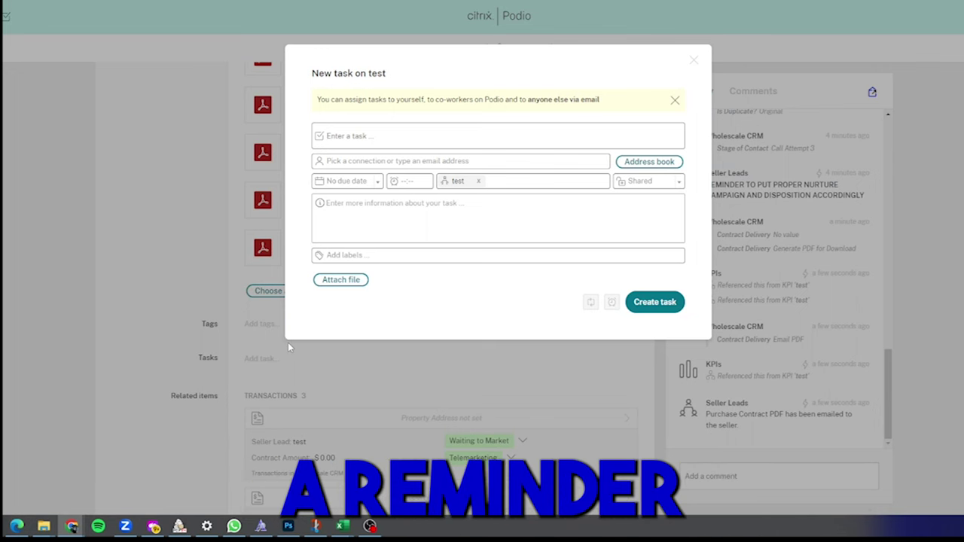
{"action": "left_click", "coordinate": [379, 161]}
{"action": "left_click", "coordinate": [386, 218]}
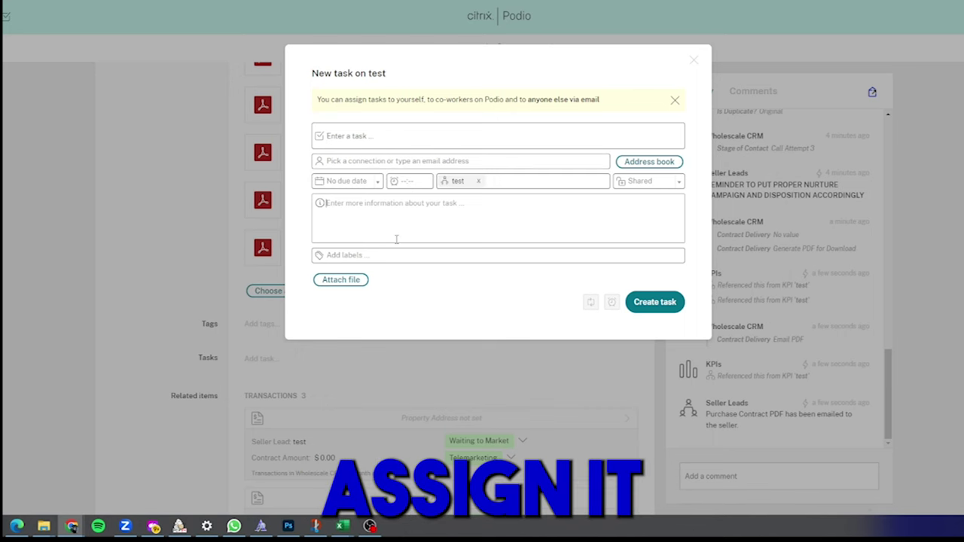
{"action": "left_click", "coordinate": [360, 184]}
{"action": "left_click", "coordinate": [694, 60]}
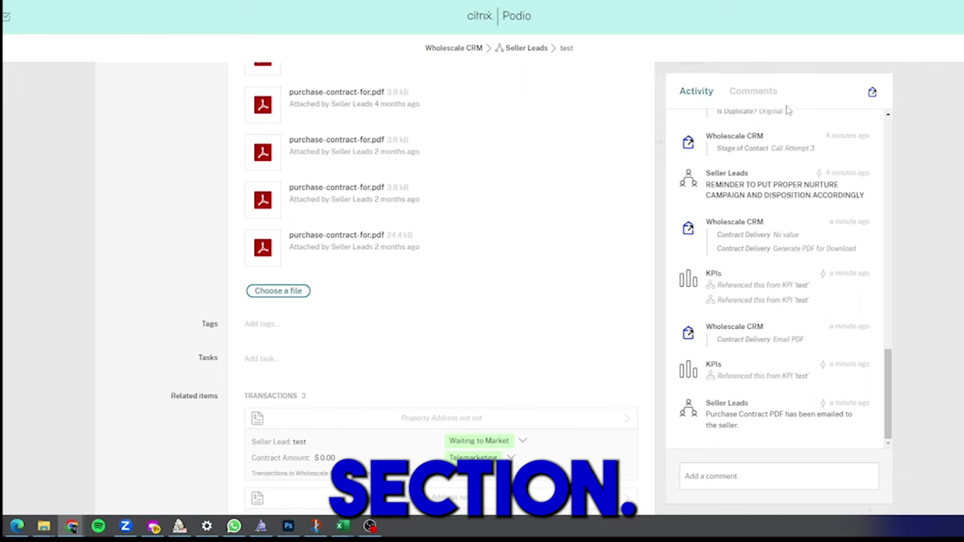
Step: Add the comment "COMMENTS" to the test seller lead
{"action": "left_click", "coordinate": [758, 96]}
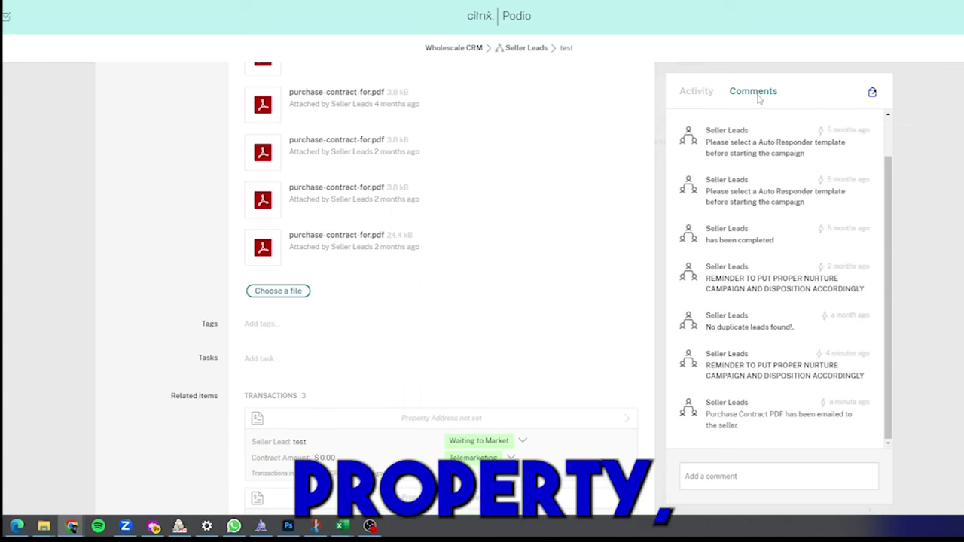
{"action": "left_click", "coordinate": [814, 485]}
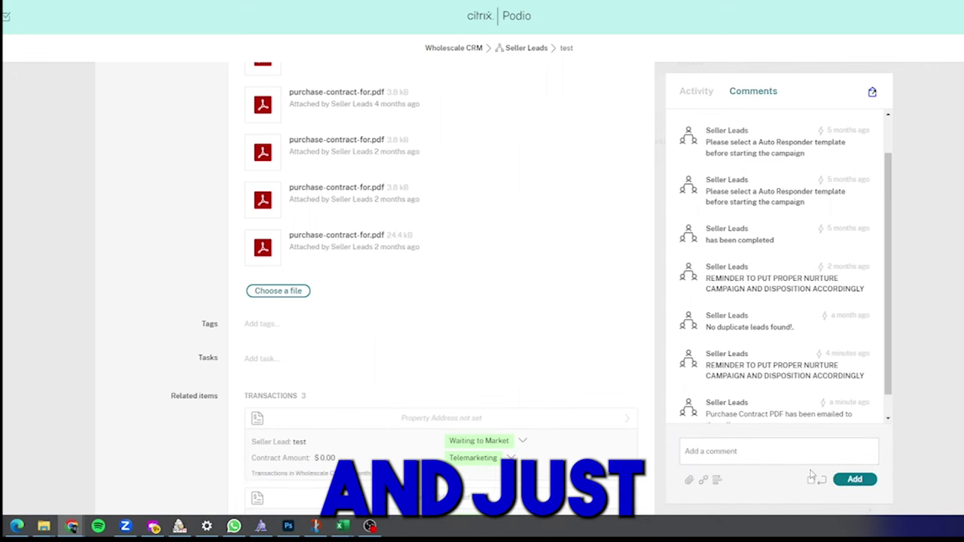
{"action": "type", "text": "COMMENTS"}
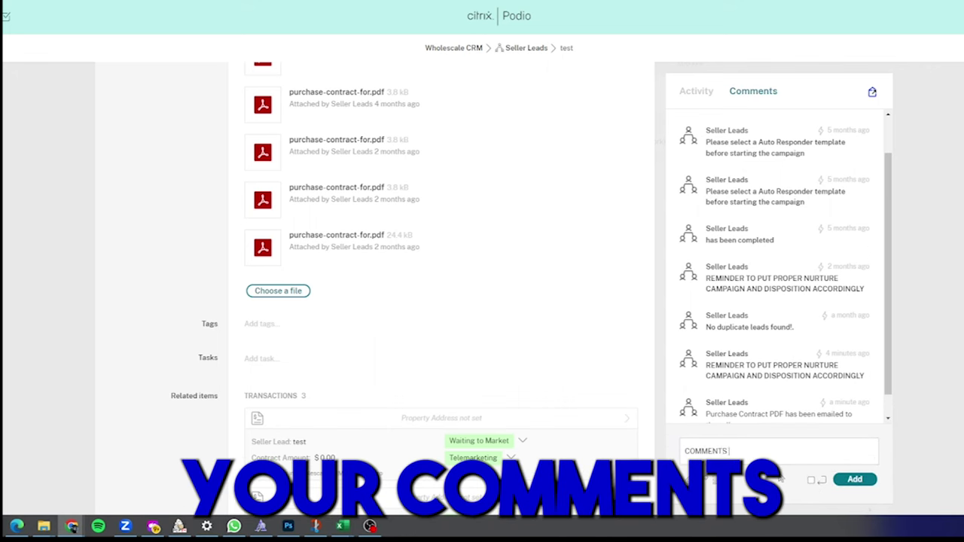
{"action": "left_click", "coordinate": [856, 479]}
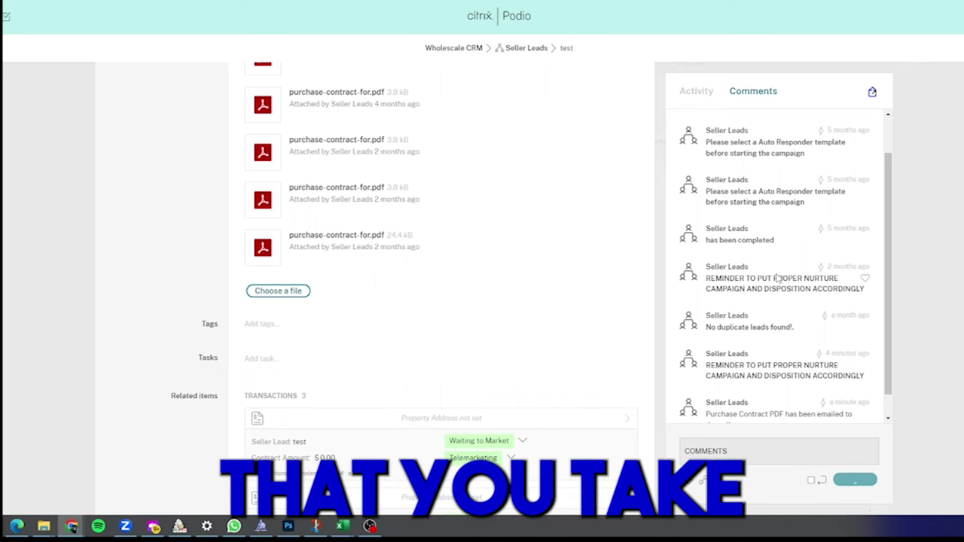
{"action": "scroll", "coordinate": [779, 278], "scroll_direction": "down", "scroll_amount": 1}
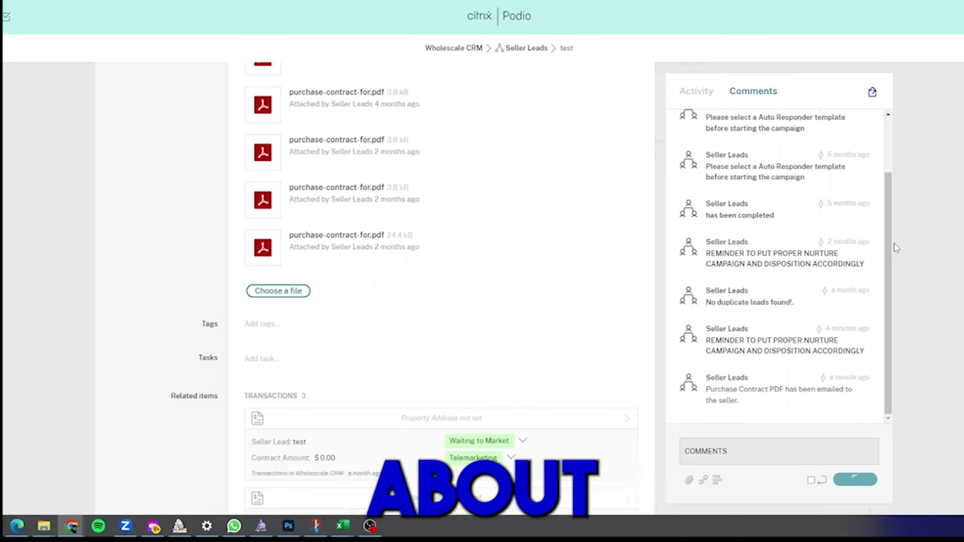
Step: Review the seller lead's activity history and return to its comments
{"action": "left_click", "coordinate": [696, 91]}
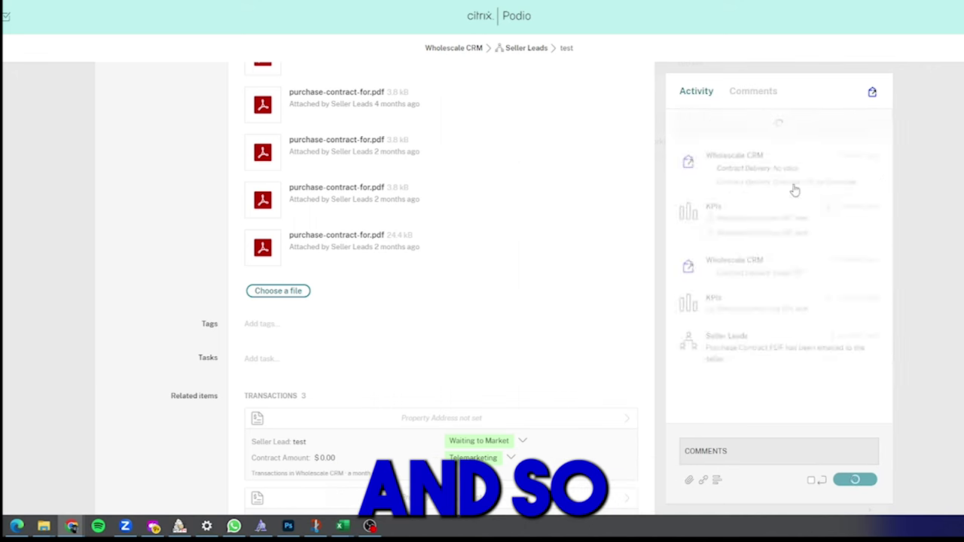
{"action": "scroll", "coordinate": [757, 259], "scroll_direction": "up", "scroll_amount": 3}
{"action": "scroll", "coordinate": [758, 259], "scroll_direction": "down", "scroll_amount": 3}
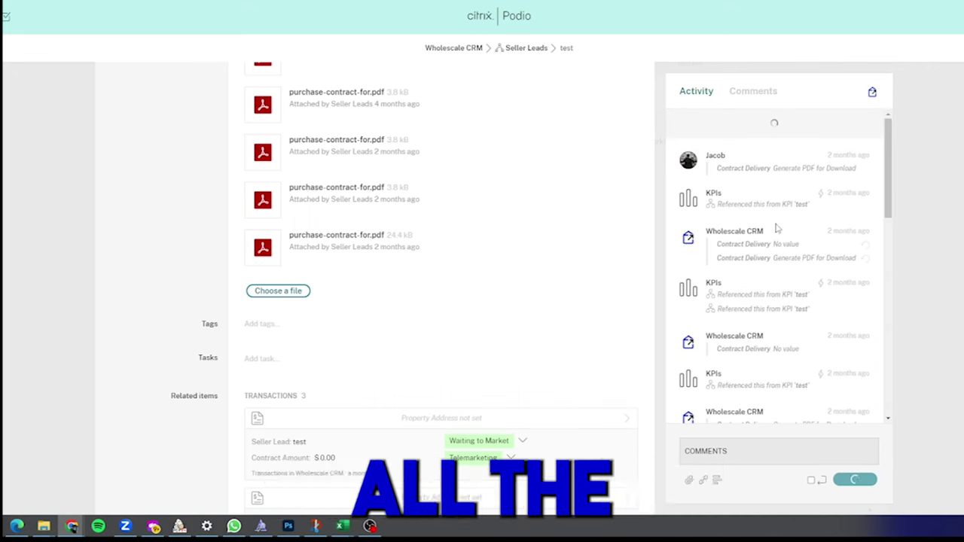
{"action": "scroll", "coordinate": [783, 268], "scroll_direction": "up", "scroll_amount": 5}
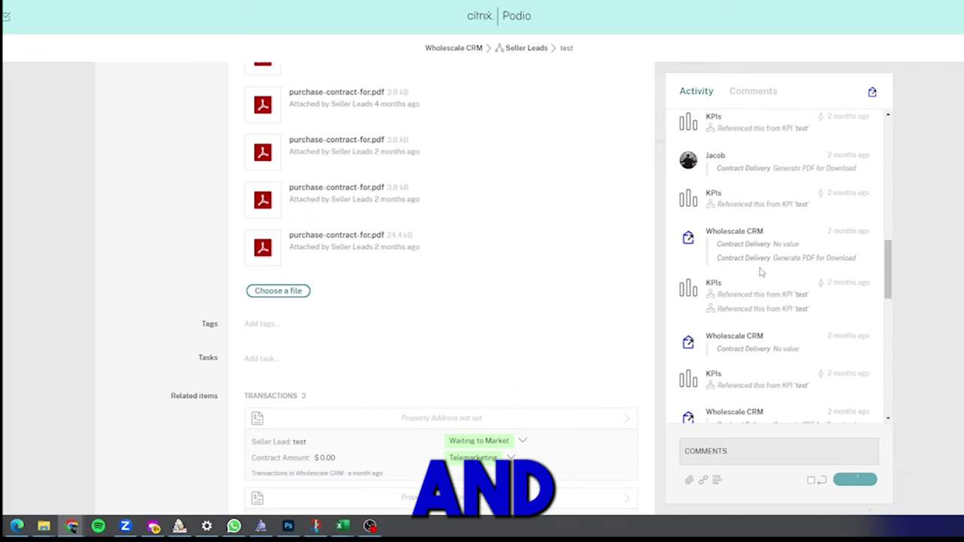
{"action": "left_click", "coordinate": [760, 92]}
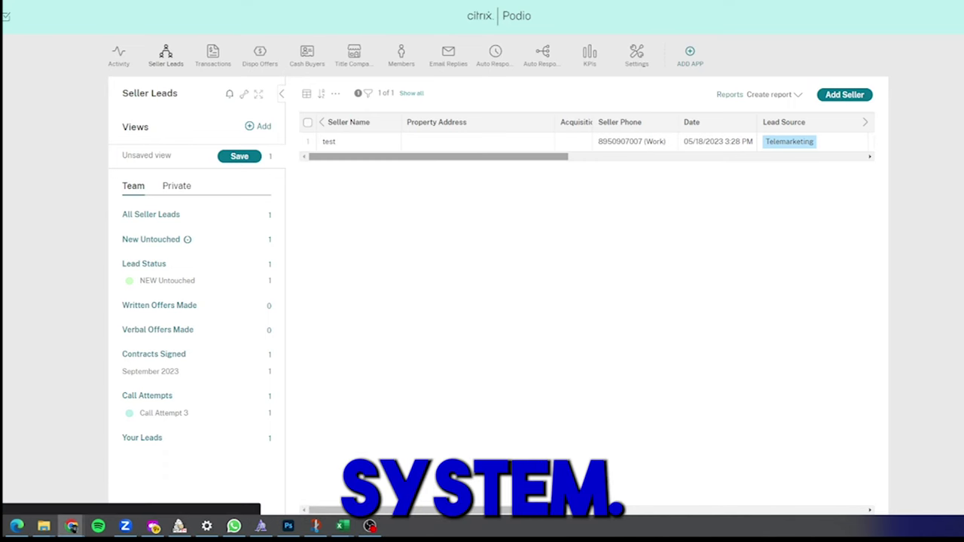
Step: Open the first test record in the Transactions app
{"action": "left_click", "coordinate": [213, 54]}
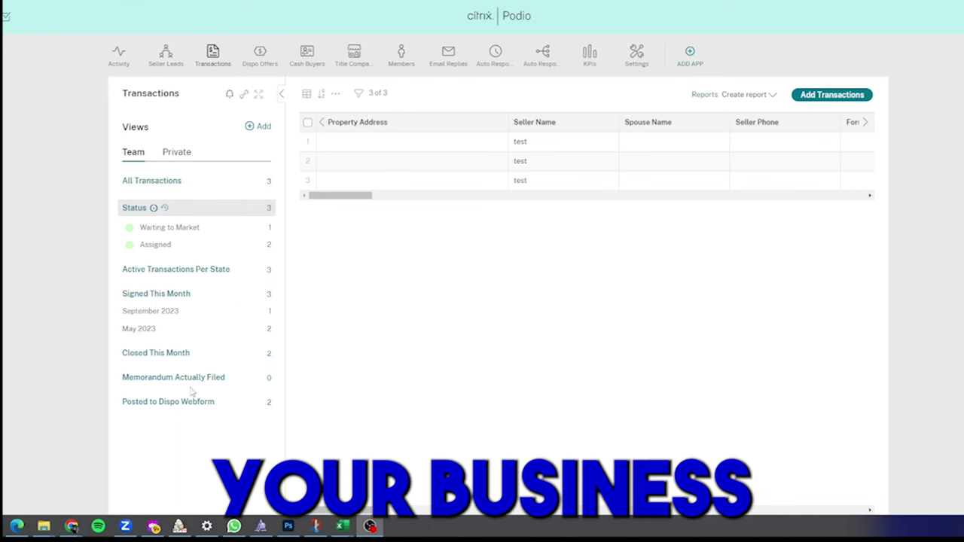
{"action": "left_click", "coordinate": [410, 145]}
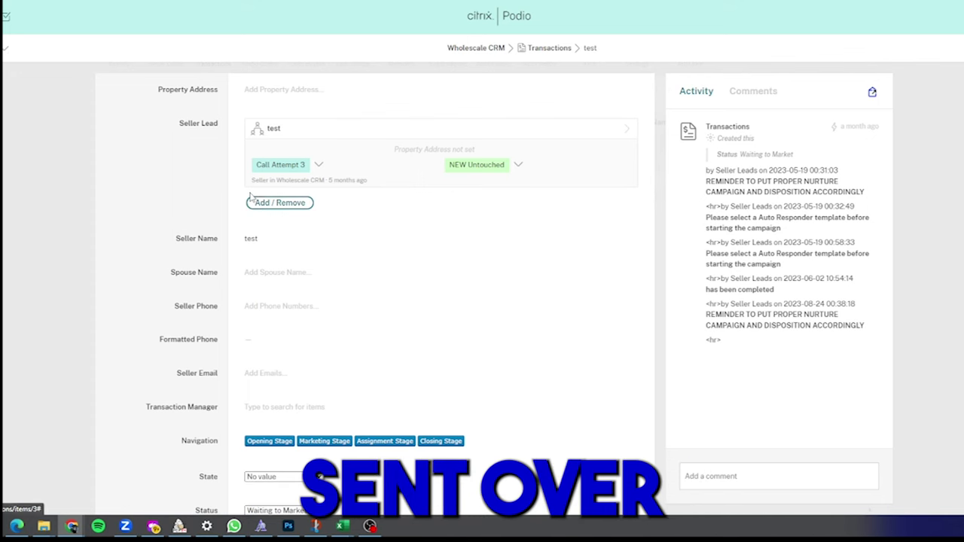
Step: Review the transaction's seller details, stage navigation, state options, exit strategy, occupancy and tenant fields
{"action": "scroll", "coordinate": [216, 128], "scroll_direction": "down", "scroll_amount": 1}
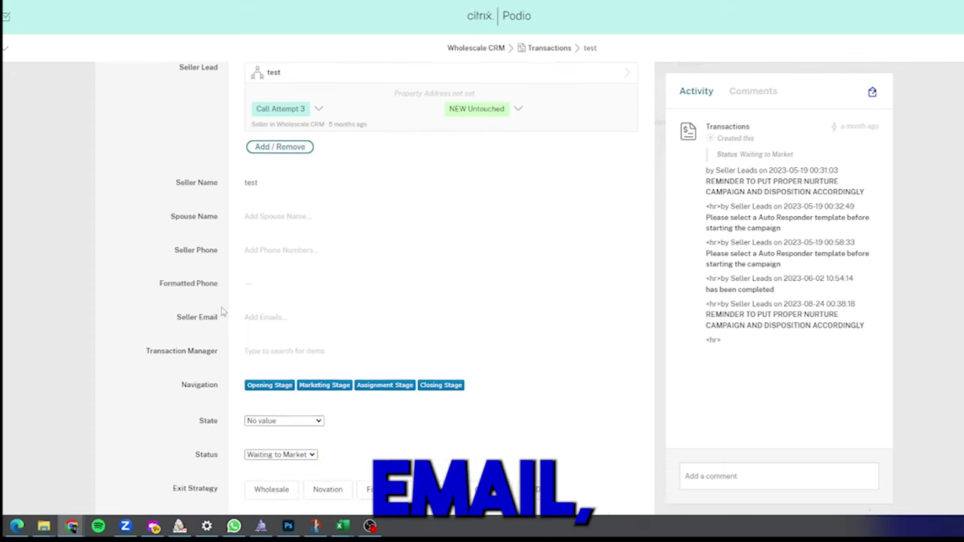
{"action": "scroll", "coordinate": [260, 293], "scroll_direction": "down", "scroll_amount": 2}
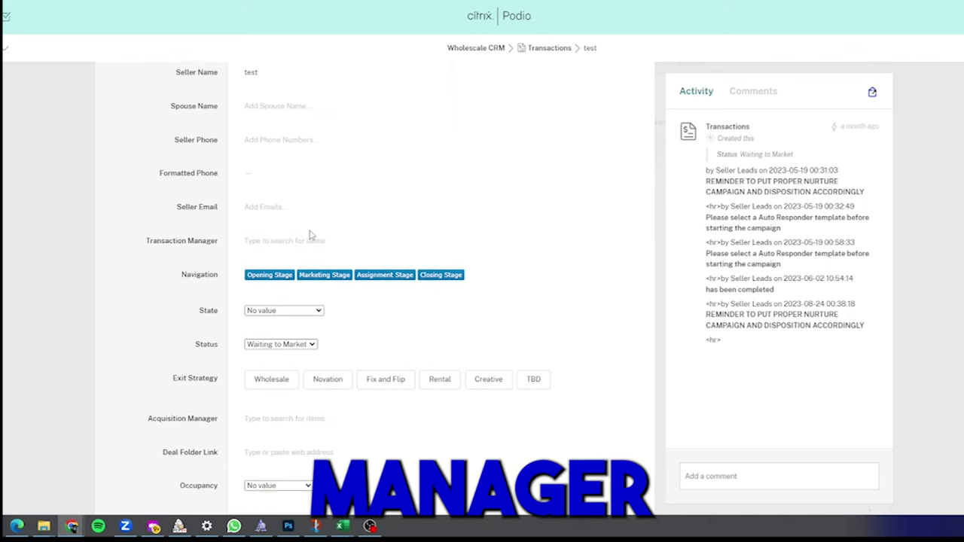
{"action": "scroll", "coordinate": [335, 267], "scroll_direction": "down", "scroll_amount": 2}
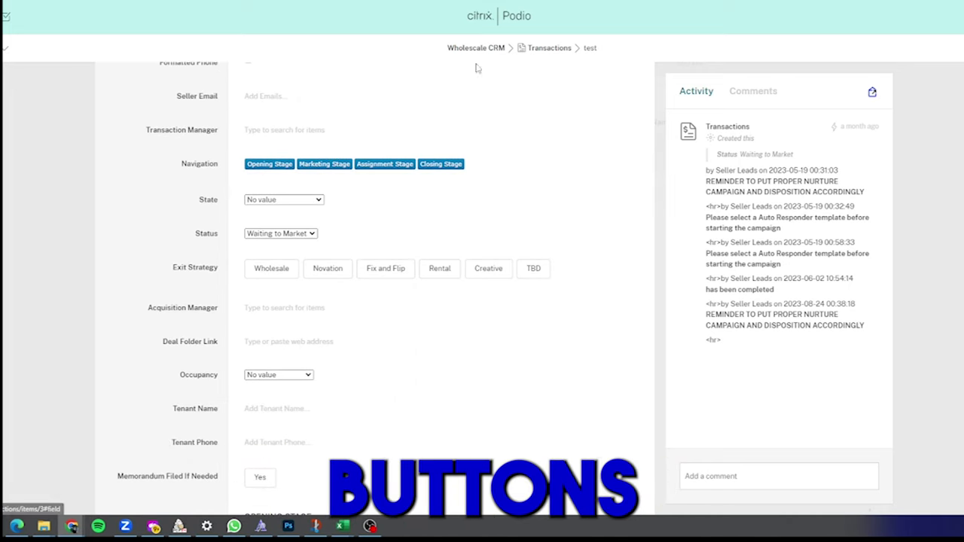
{"action": "scroll", "coordinate": [342, 218], "scroll_direction": "down", "scroll_amount": 2}
{"action": "scroll", "coordinate": [35, 67], "scroll_direction": "up", "scroll_amount": 2}
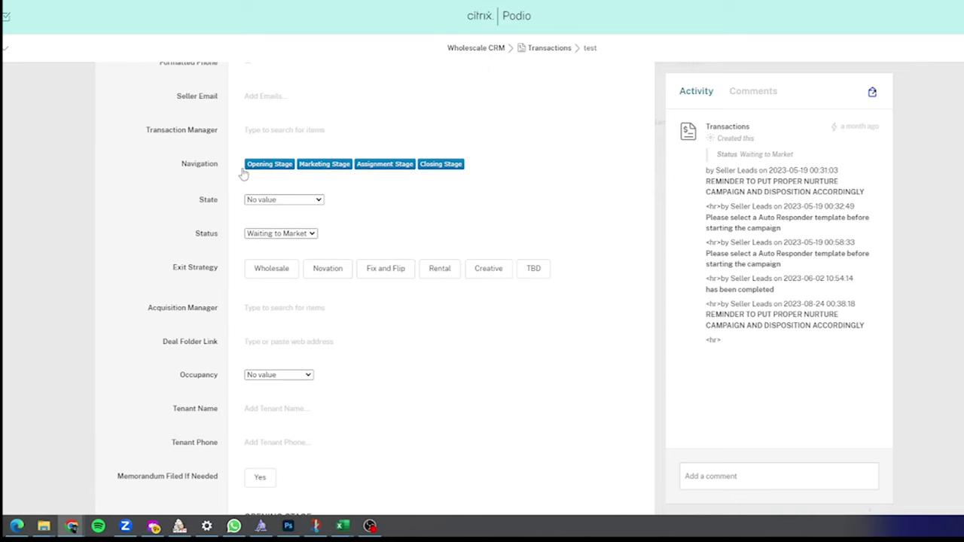
{"action": "left_click", "coordinate": [283, 200]}
{"action": "left_click", "coordinate": [147, 210]}
{"action": "scroll", "coordinate": [160, 205], "scroll_direction": "down", "scroll_amount": 2}
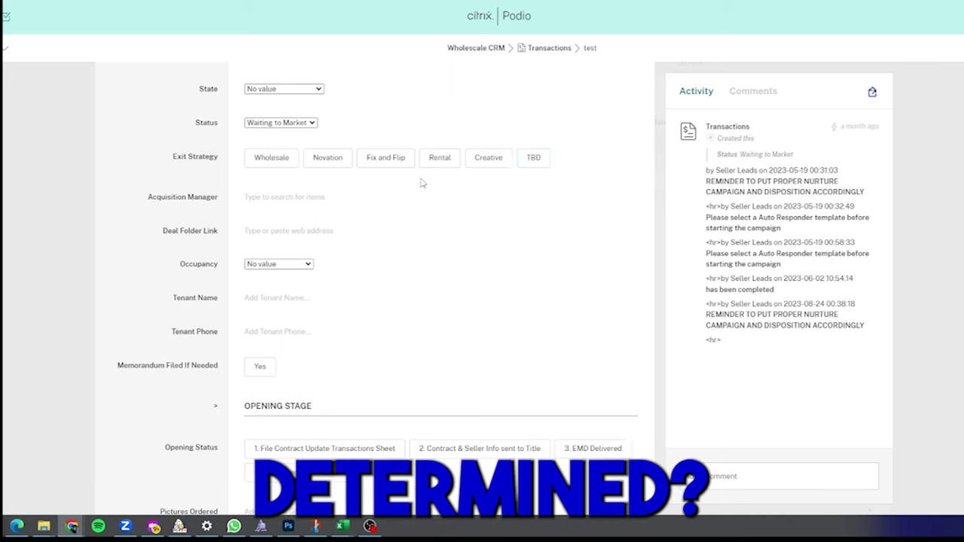
{"action": "scroll", "coordinate": [329, 181], "scroll_direction": "down", "scroll_amount": 2}
{"action": "scroll", "coordinate": [260, 195], "scroll_direction": "down", "scroll_amount": 2}
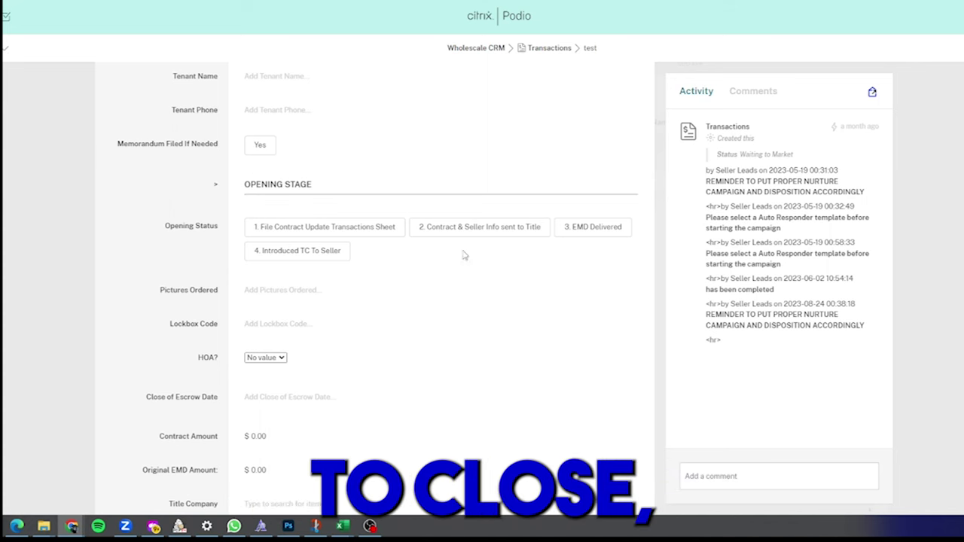
Step: Mark all four opening statuses: File Contract Update Transactions Sheet, Contract & Seller Info sent to Title, EMD Delivered and Introduced TC To Seller
{"action": "left_click", "coordinate": [280, 229]}
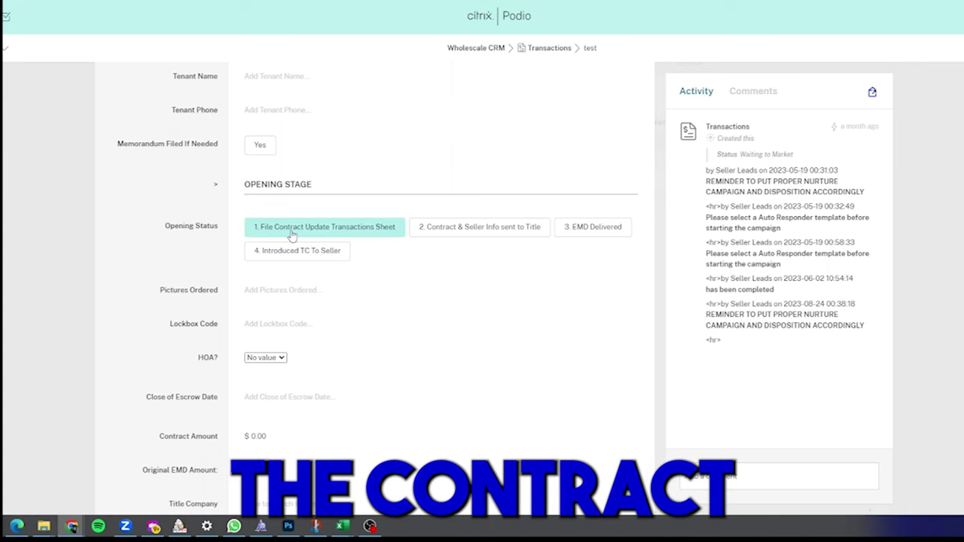
{"action": "left_click", "coordinate": [450, 238]}
{"action": "left_click", "coordinate": [572, 230]}
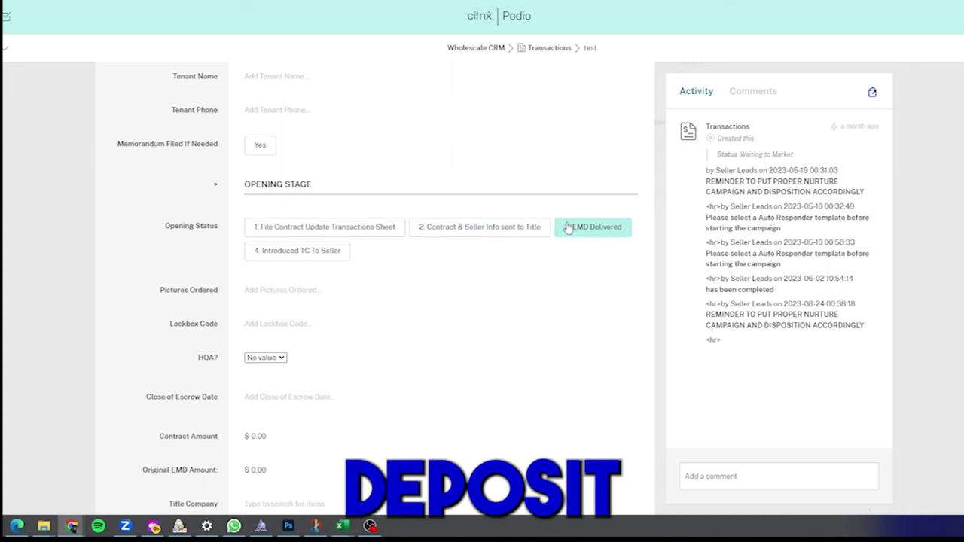
{"action": "left_click", "coordinate": [297, 258]}
{"action": "left_click", "coordinate": [293, 232]}
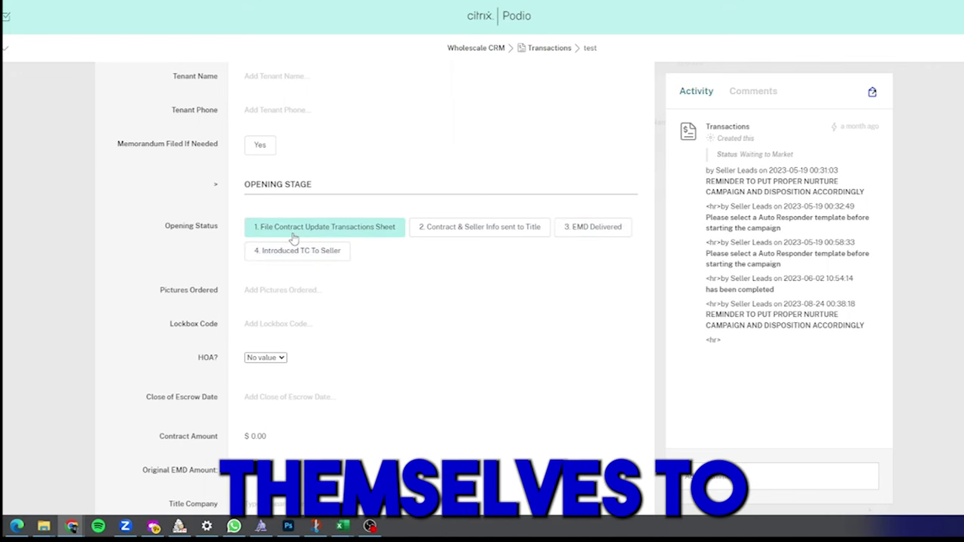
{"action": "left_click", "coordinate": [435, 233]}
{"action": "left_click", "coordinate": [575, 229]}
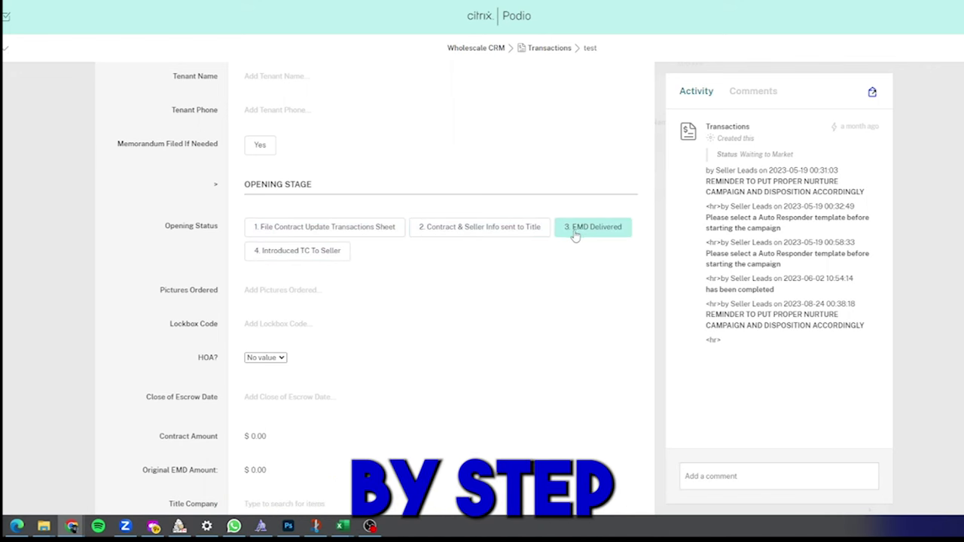
{"action": "left_click", "coordinate": [298, 252]}
{"action": "left_click", "coordinate": [383, 230]}
{"action": "scroll", "coordinate": [387, 229], "scroll_direction": "down", "scroll_amount": 2}
{"action": "scroll", "coordinate": [324, 188], "scroll_direction": "down", "scroll_amount": 1}
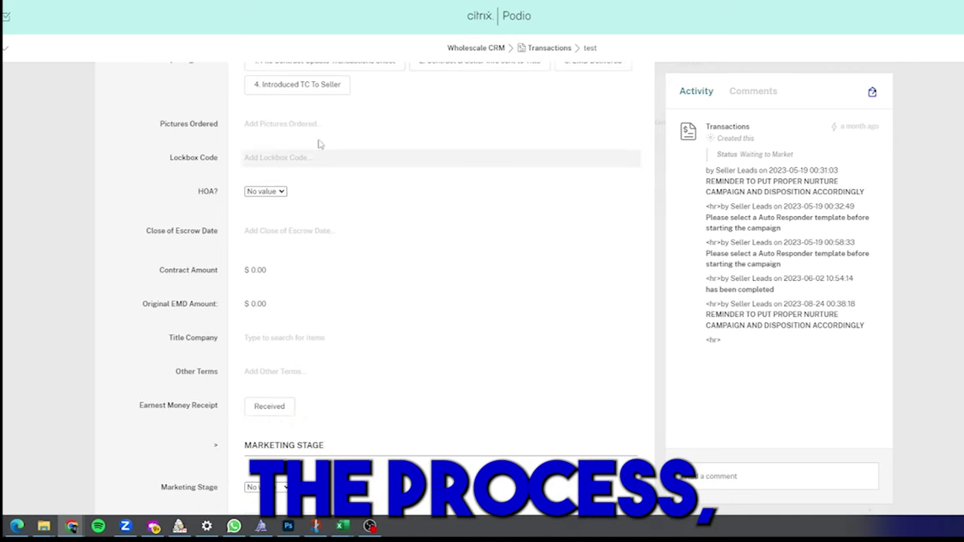
{"action": "scroll", "coordinate": [226, 130], "scroll_direction": "up", "scroll_amount": 1}
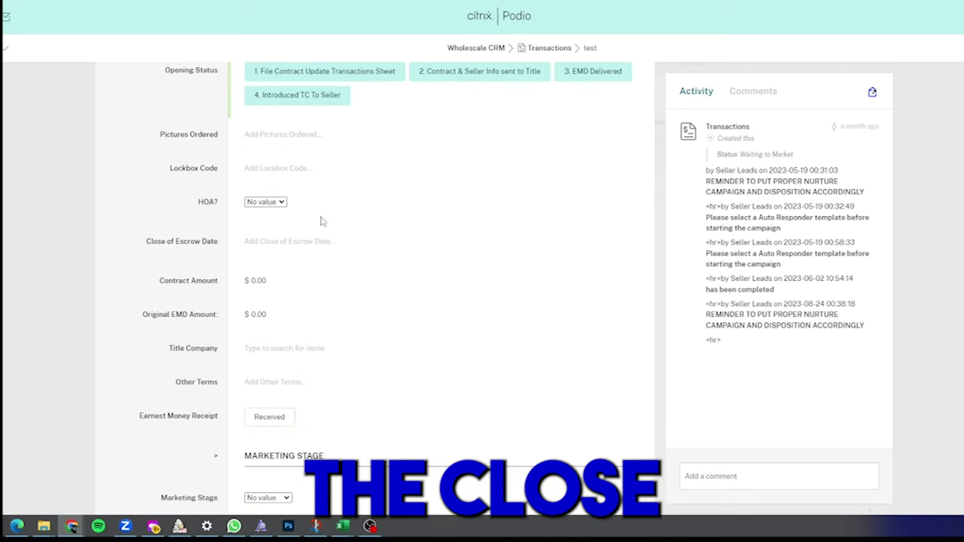
Step: Set the transaction's Marketing Stage to Marketing and select Post To Dispo Offers for the dispo webform
{"action": "scroll", "coordinate": [324, 263], "scroll_direction": "down", "scroll_amount": 2}
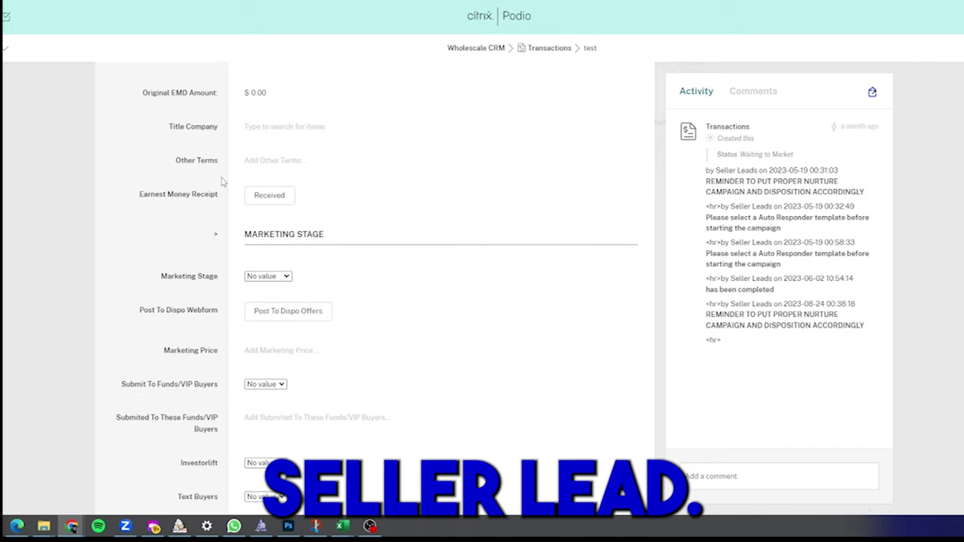
{"action": "scroll", "coordinate": [355, 140], "scroll_direction": "down", "scroll_amount": 2}
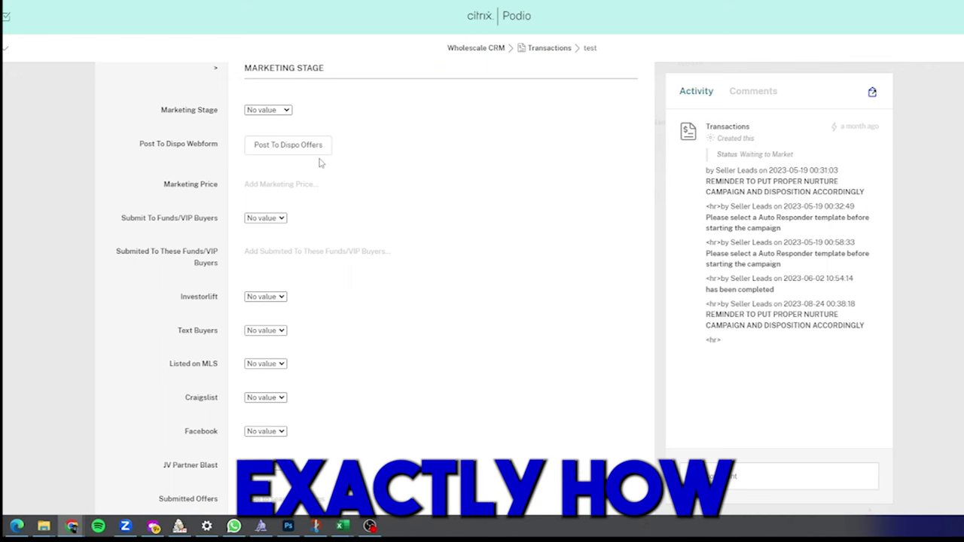
{"action": "left_click", "coordinate": [268, 110]}
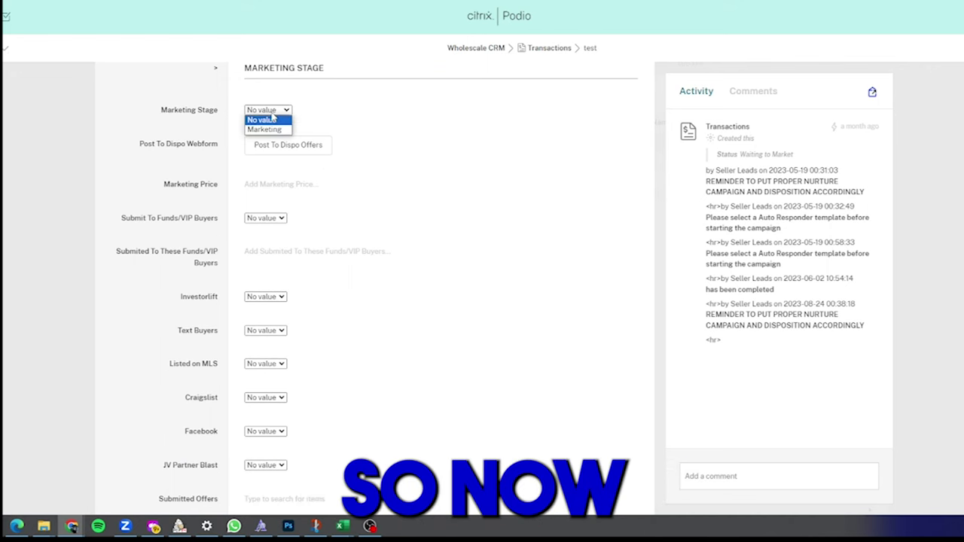
{"action": "left_click", "coordinate": [271, 129]}
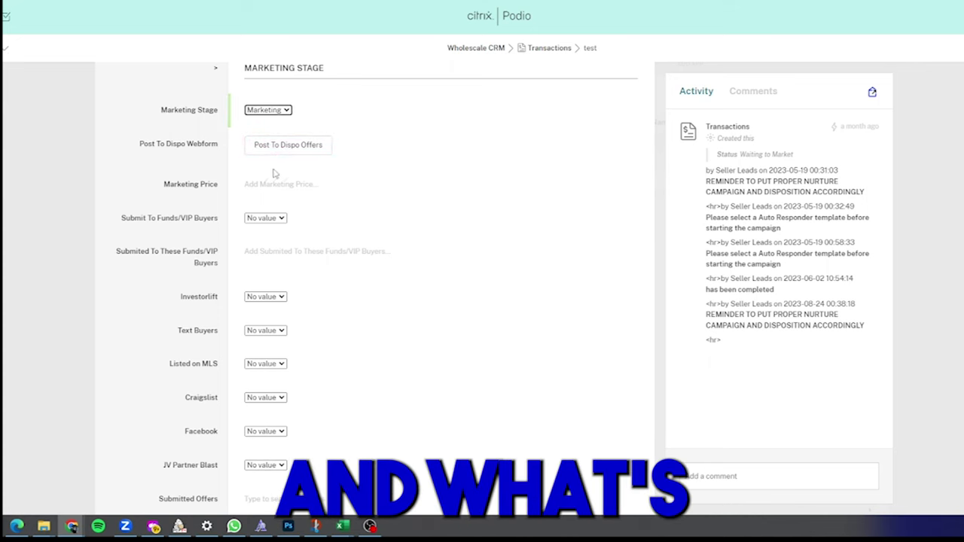
{"action": "left_click", "coordinate": [298, 151]}
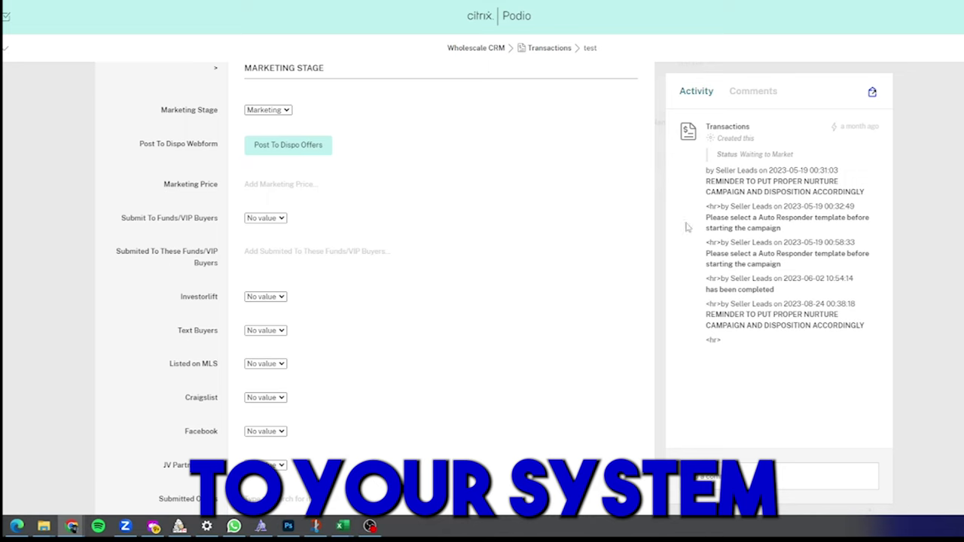
Step: Set the Investorlift field to Yes in the transaction's Marketing Stage section
{"action": "scroll", "coordinate": [372, 295], "scroll_direction": "down", "scroll_amount": 3}
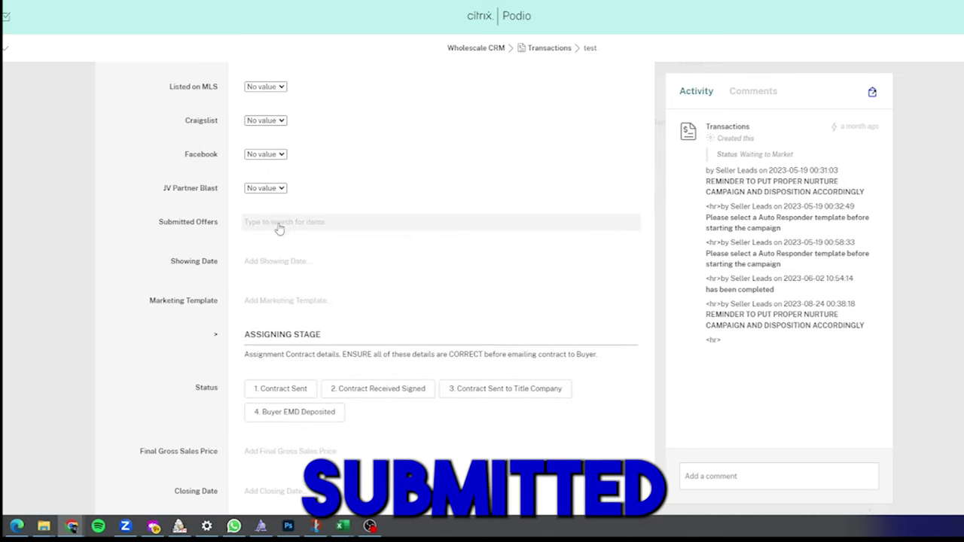
{"action": "scroll", "coordinate": [278, 229], "scroll_direction": "up", "scroll_amount": 4}
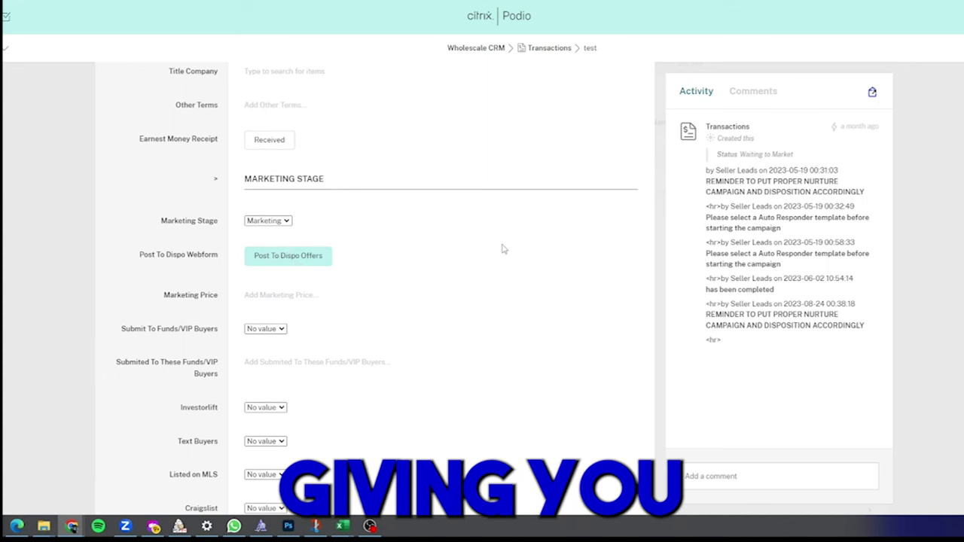
{"action": "scroll", "coordinate": [299, 280], "scroll_direction": "down", "scroll_amount": 3}
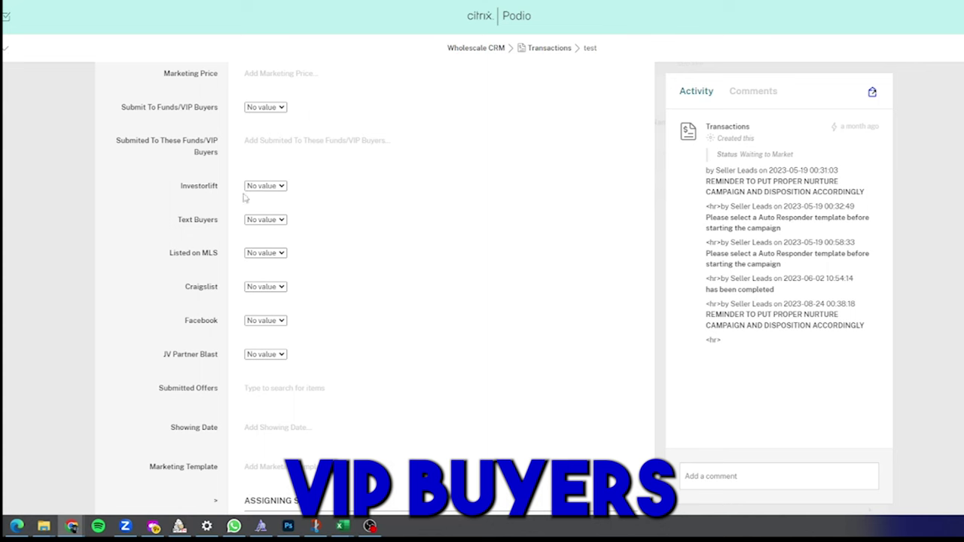
{"action": "scroll", "coordinate": [266, 179], "scroll_direction": "down", "scroll_amount": 1}
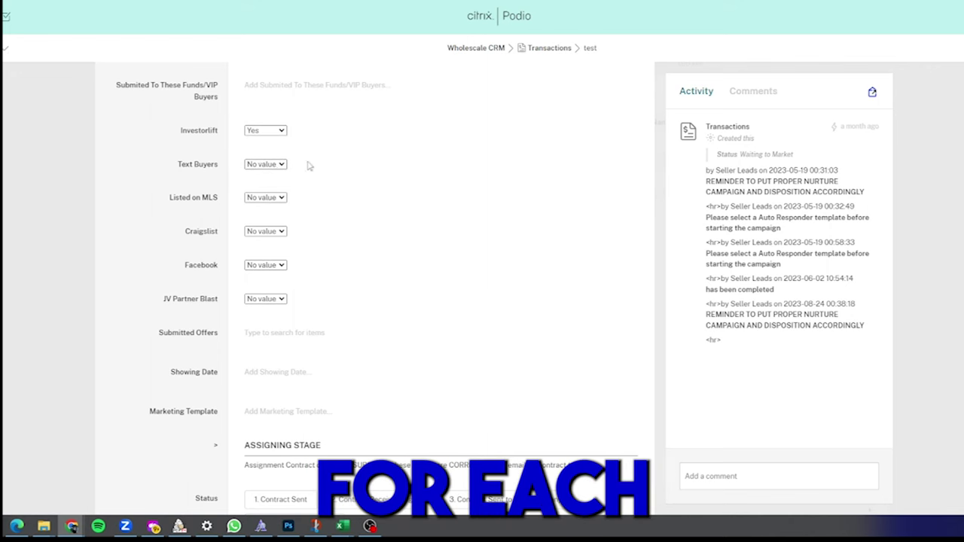
Step: Review the remaining marketing channels, submitted offers and showing date fields, and open the Marketing Template for editing
{"action": "scroll", "coordinate": [270, 189], "scroll_direction": "down", "scroll_amount": 2}
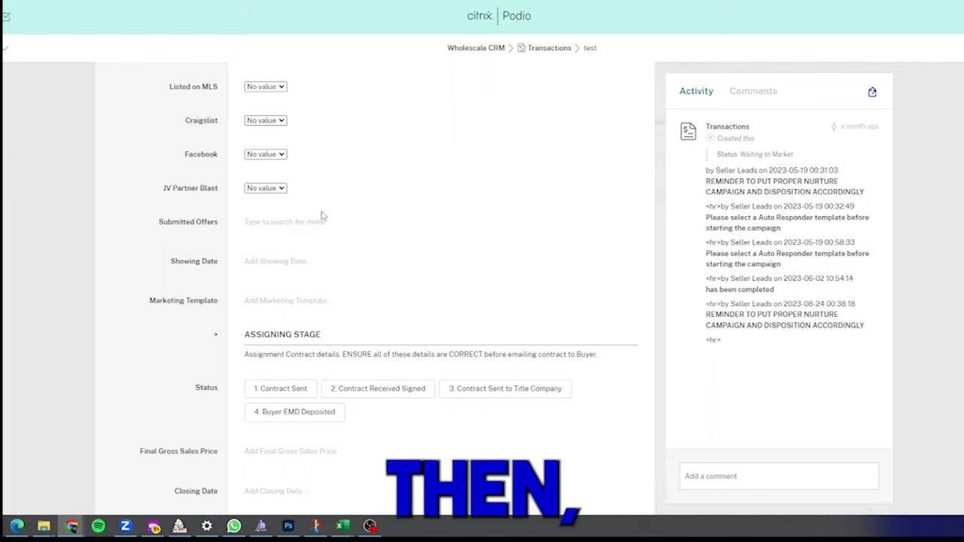
{"action": "scroll", "coordinate": [316, 217], "scroll_direction": "up", "scroll_amount": 4}
{"action": "scroll", "coordinate": [278, 230], "scroll_direction": "down", "scroll_amount": 3}
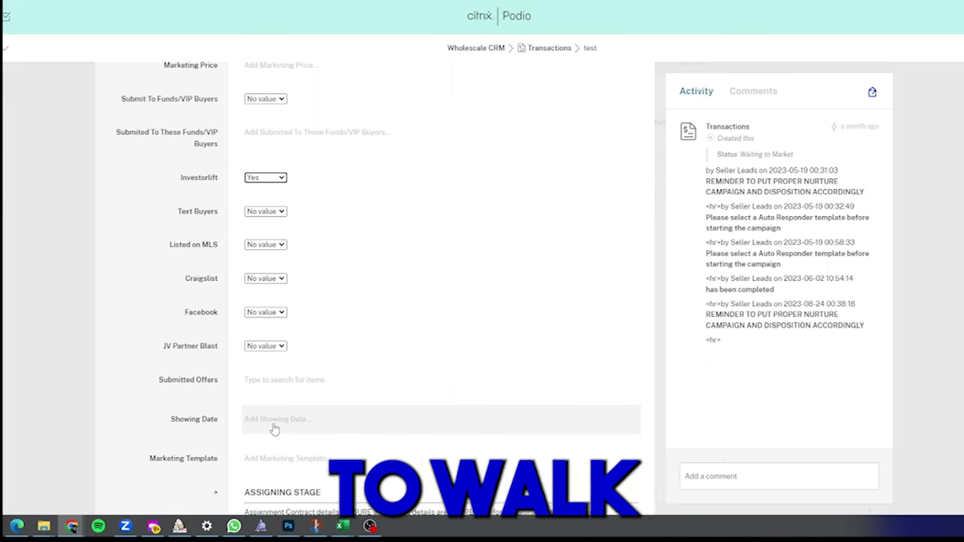
{"action": "scroll", "coordinate": [275, 428], "scroll_direction": "down", "scroll_amount": 3}
{"action": "left_click", "coordinate": [278, 356]}
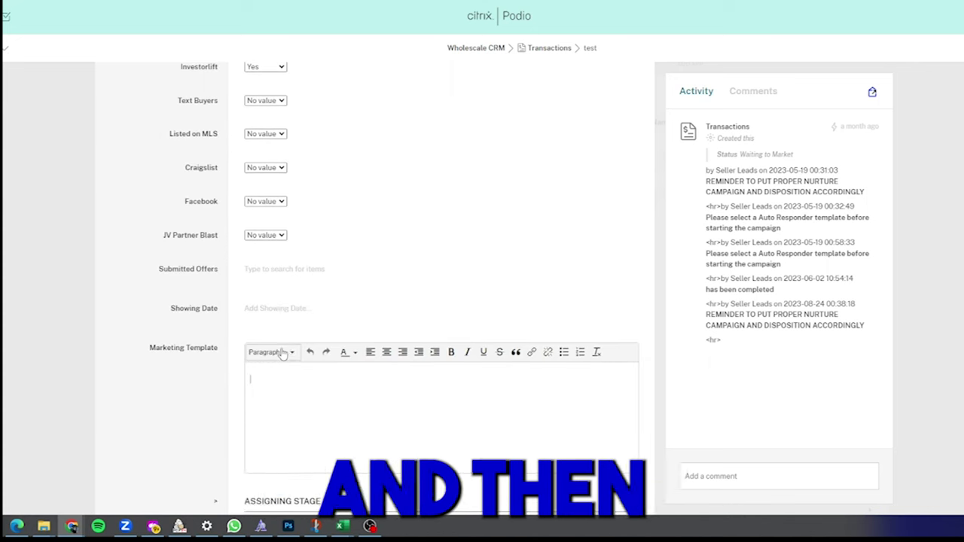
{"action": "left_click", "coordinate": [175, 300]}
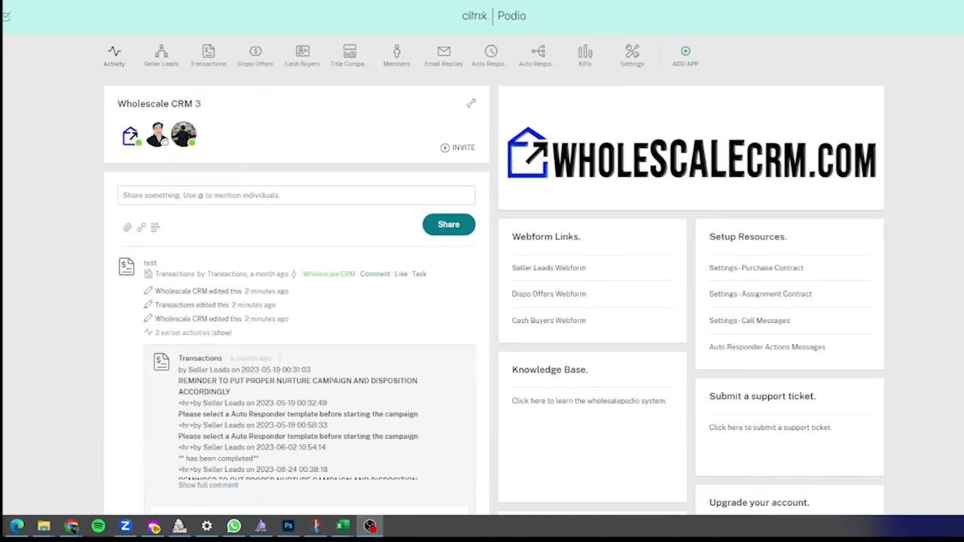
Step: Open the Dispo Offers Webform and choose test as the property
{"action": "left_click", "coordinate": [554, 299]}
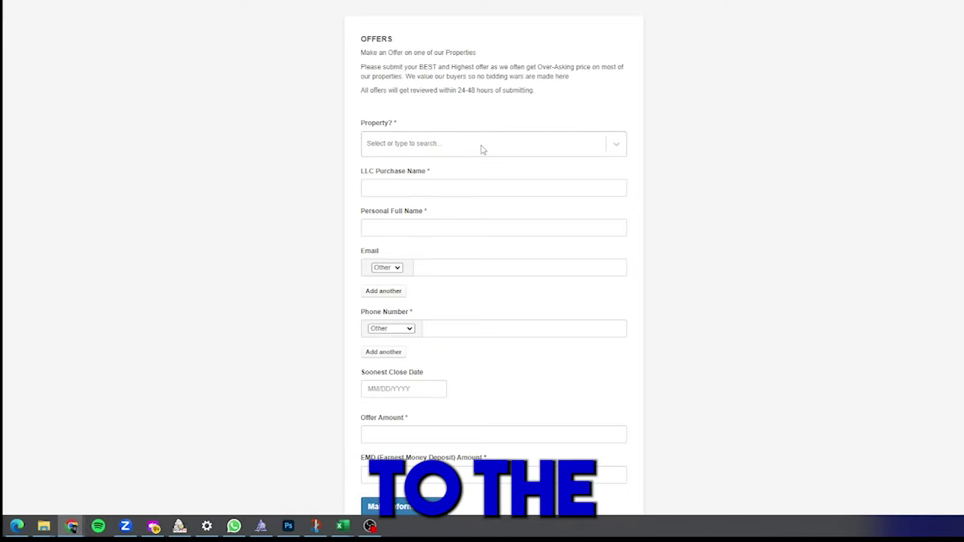
{"action": "left_click", "coordinate": [483, 149]}
{"action": "left_click", "coordinate": [377, 191]}
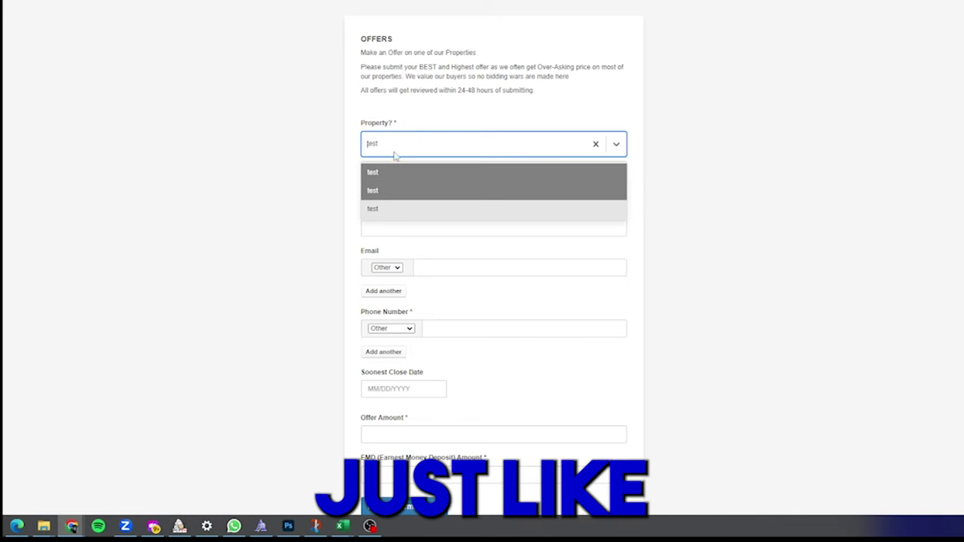
{"action": "left_click", "coordinate": [388, 147]}
{"action": "left_click", "coordinate": [500, 148]}
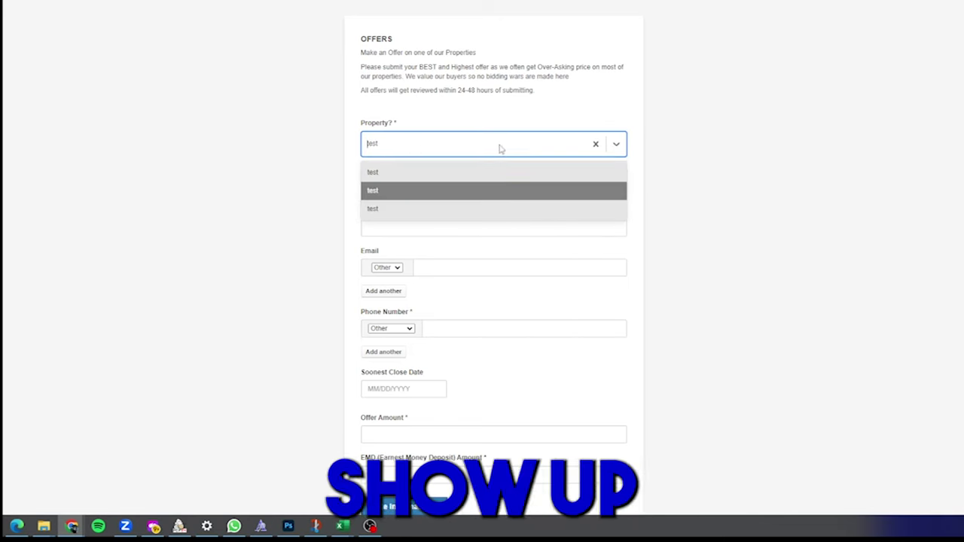
{"action": "left_click", "coordinate": [503, 153]}
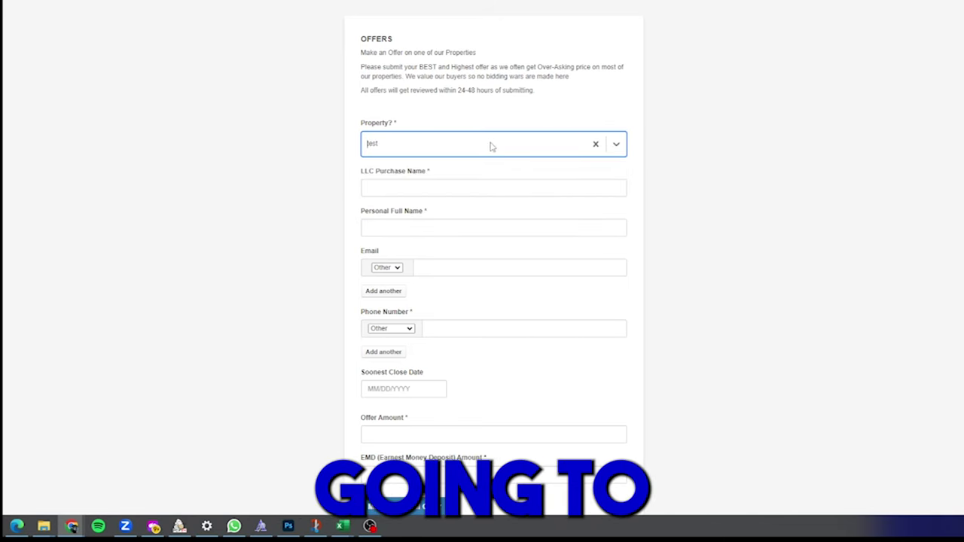
Step: Check the offer form's LLC Purchase Name and Offer Amount fields and try to submit the informal offer
{"action": "left_click", "coordinate": [389, 186]}
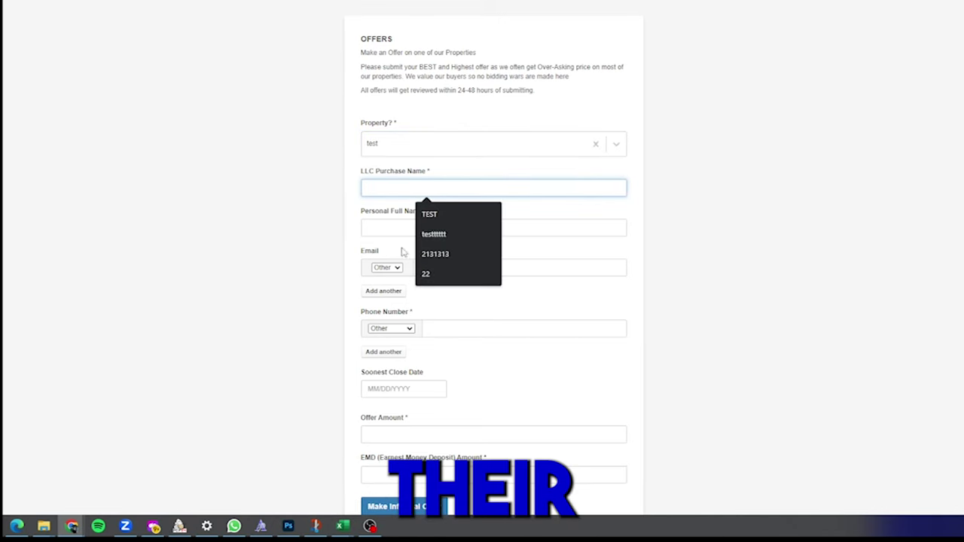
{"action": "scroll", "coordinate": [490, 369], "scroll_direction": "down", "scroll_amount": 2}
{"action": "left_click", "coordinate": [405, 323]}
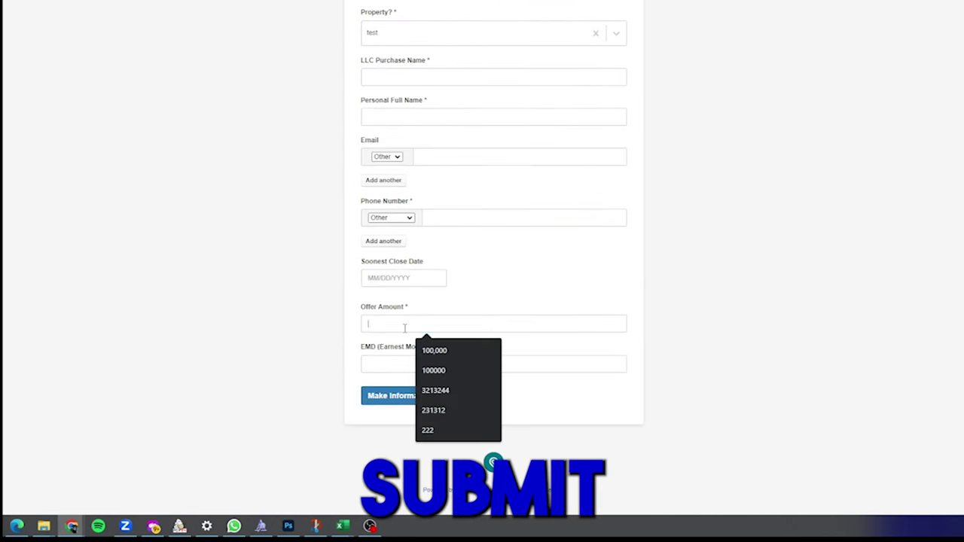
{"action": "left_click", "coordinate": [392, 405]}
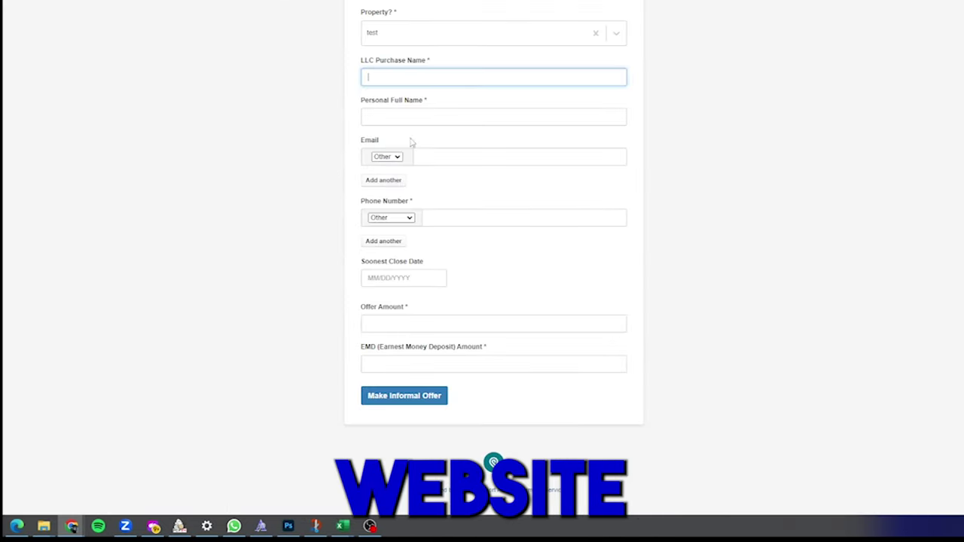
{"action": "scroll", "coordinate": [520, 27], "scroll_direction": "up", "scroll_amount": 2}
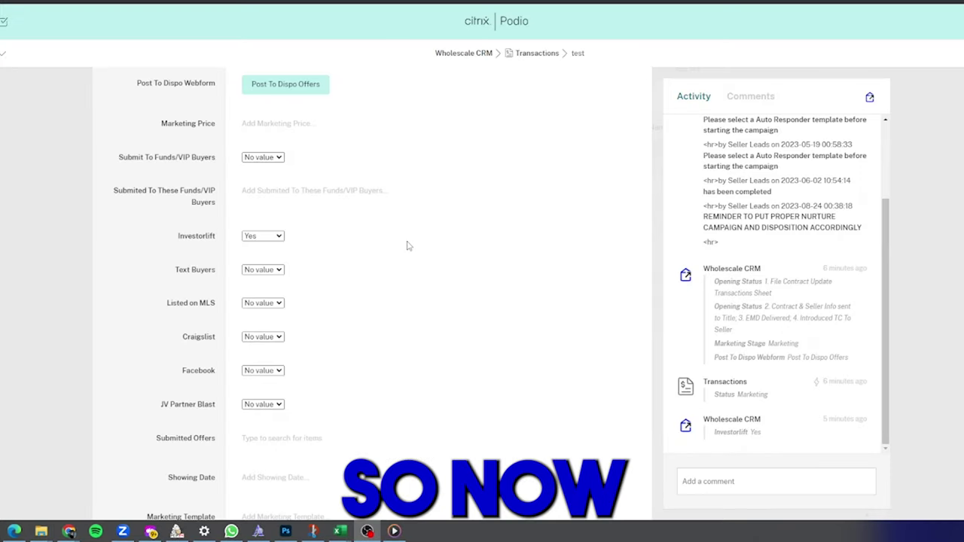
Step: Mark all four Assigning Stage statuses: Contract Sent, Contract Received Signed, Contract Sent to Title Company and Buyer EMD Deposited
{"action": "scroll", "coordinate": [407, 246], "scroll_direction": "down", "scroll_amount": 2}
{"action": "scroll", "coordinate": [404, 242], "scroll_direction": "down", "scroll_amount": 3}
{"action": "scroll", "coordinate": [259, 204], "scroll_direction": "up", "scroll_amount": 3}
{"action": "scroll", "coordinate": [272, 241], "scroll_direction": "down", "scroll_amount": 2}
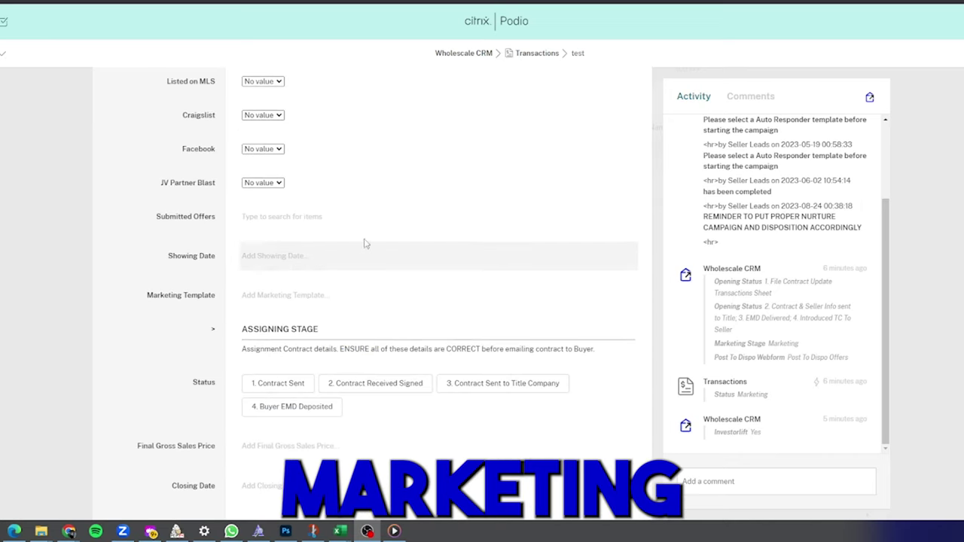
{"action": "scroll", "coordinate": [310, 228], "scroll_direction": "down", "scroll_amount": 4}
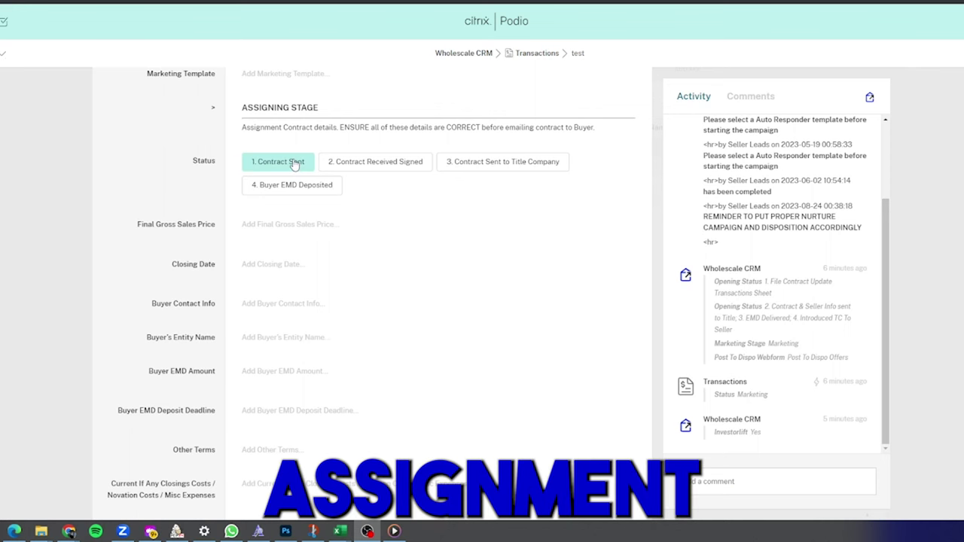
{"action": "left_click", "coordinate": [380, 166]}
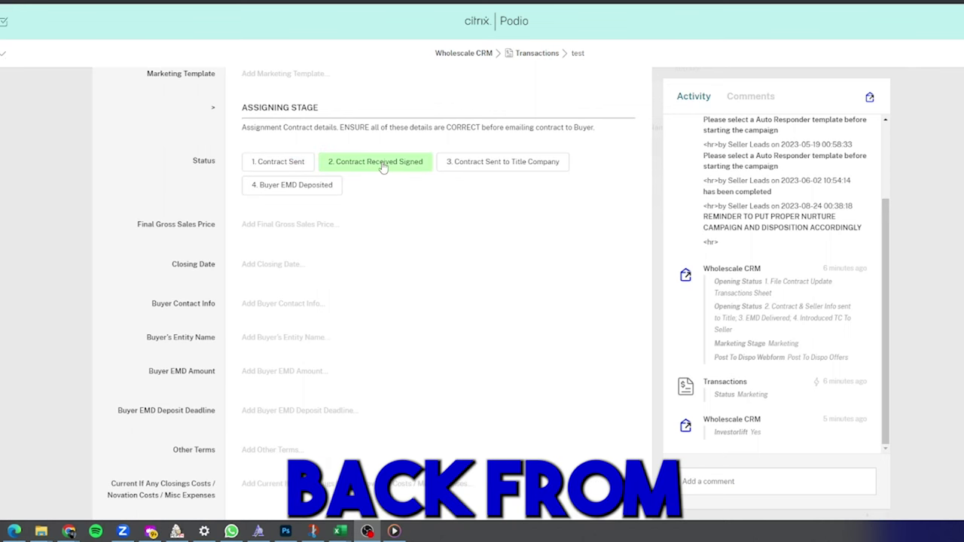
{"action": "left_click", "coordinate": [460, 163]}
{"action": "left_click", "coordinate": [357, 168]}
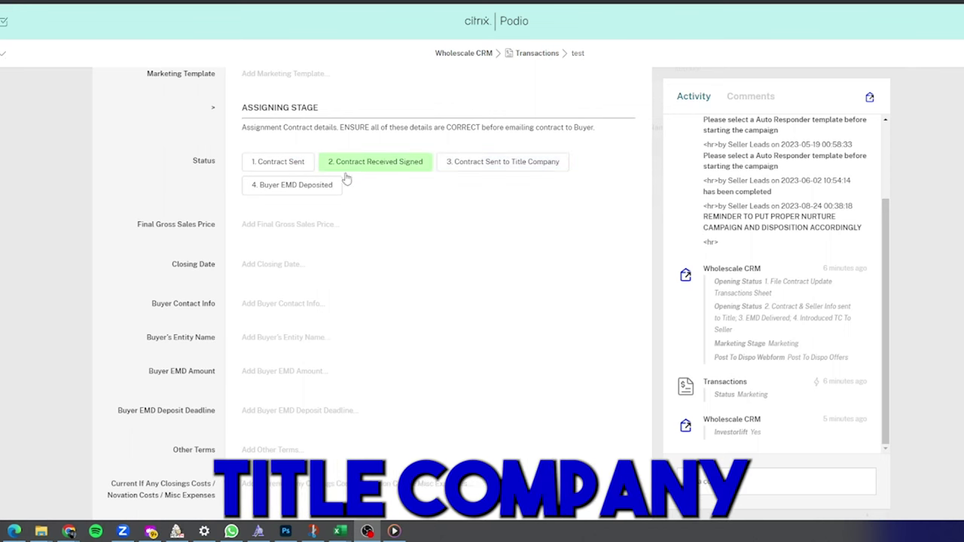
{"action": "left_click", "coordinate": [317, 185]}
{"action": "left_click", "coordinate": [270, 162]}
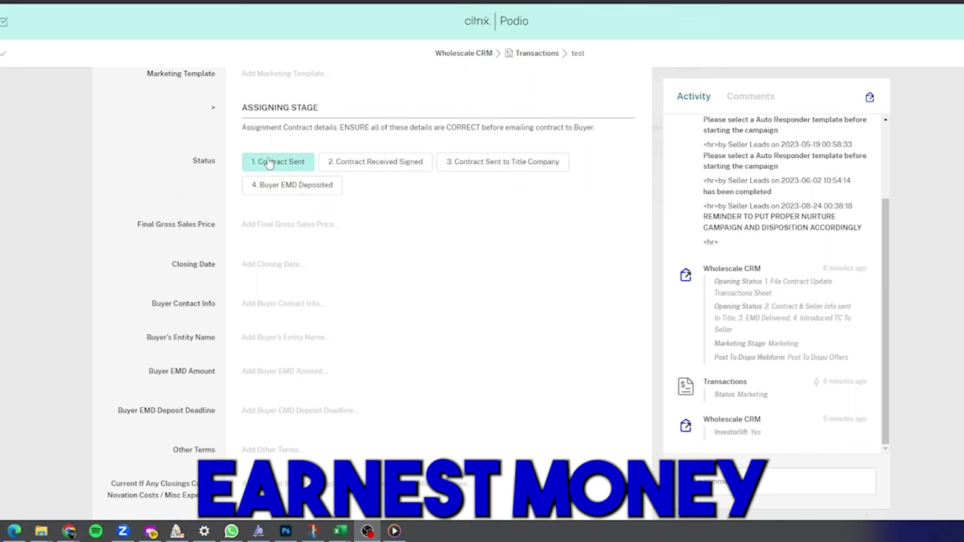
{"action": "left_click", "coordinate": [519, 167]}
{"action": "left_click", "coordinate": [282, 190]}
{"action": "left_click", "coordinate": [314, 167]}
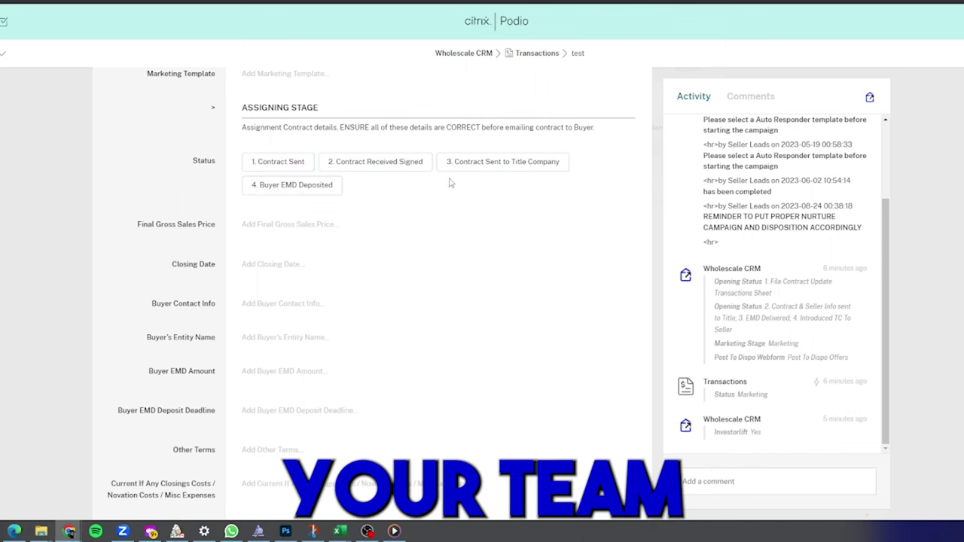
{"action": "left_click", "coordinate": [317, 187]}
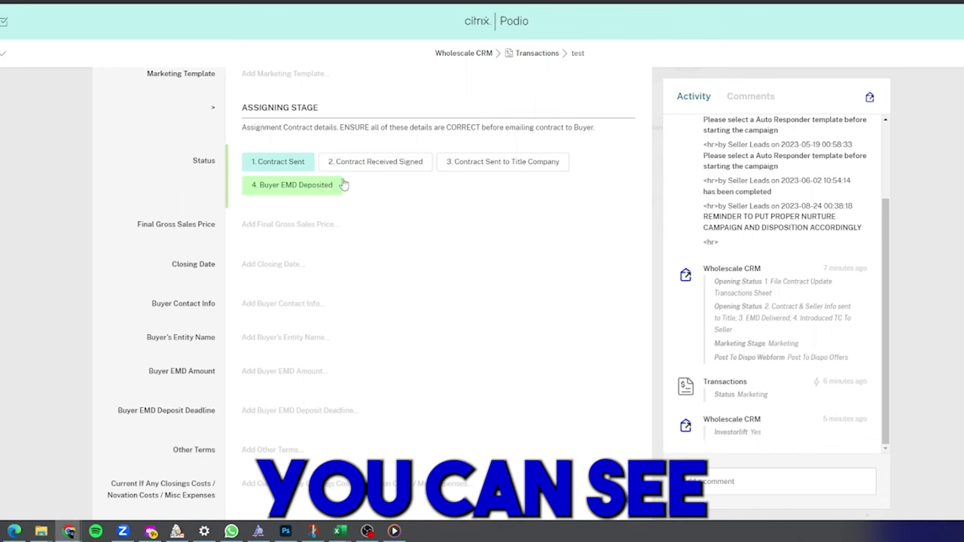
{"action": "left_click", "coordinate": [498, 162]}
{"action": "left_click", "coordinate": [333, 189]}
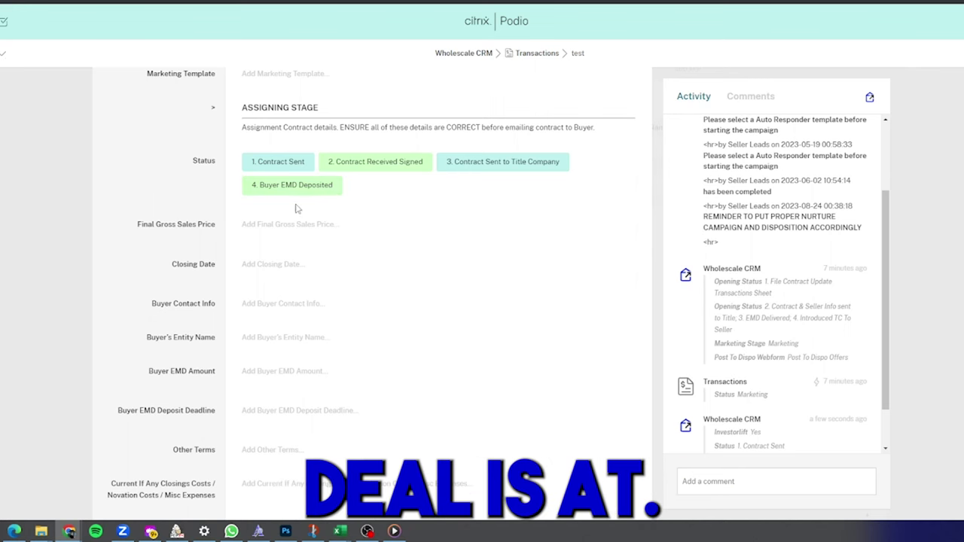
Step: Open the Final Gross Sales Price for entry and review the assigning stage's closing, buyer, deposit, expense and assignment contract fields
{"action": "scroll", "coordinate": [295, 211], "scroll_direction": "down", "scroll_amount": 1}
{"action": "left_click", "coordinate": [280, 172]}
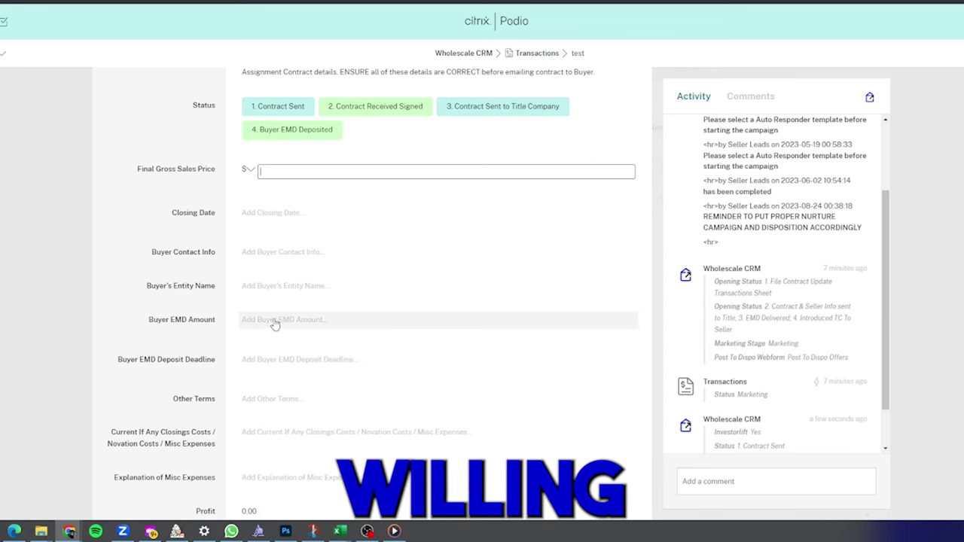
{"action": "scroll", "coordinate": [270, 295], "scroll_direction": "down", "scroll_amount": 1}
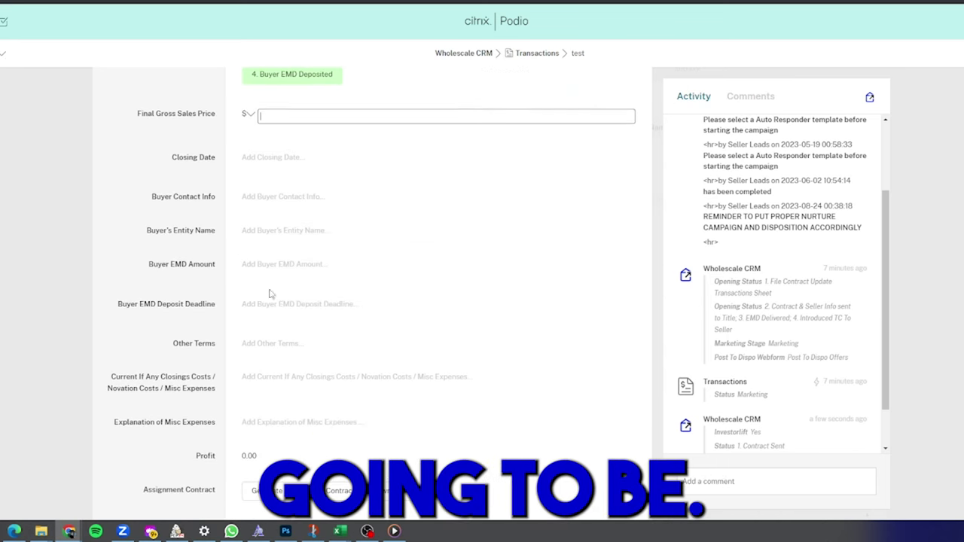
{"action": "scroll", "coordinate": [270, 294], "scroll_direction": "down", "scroll_amount": 3}
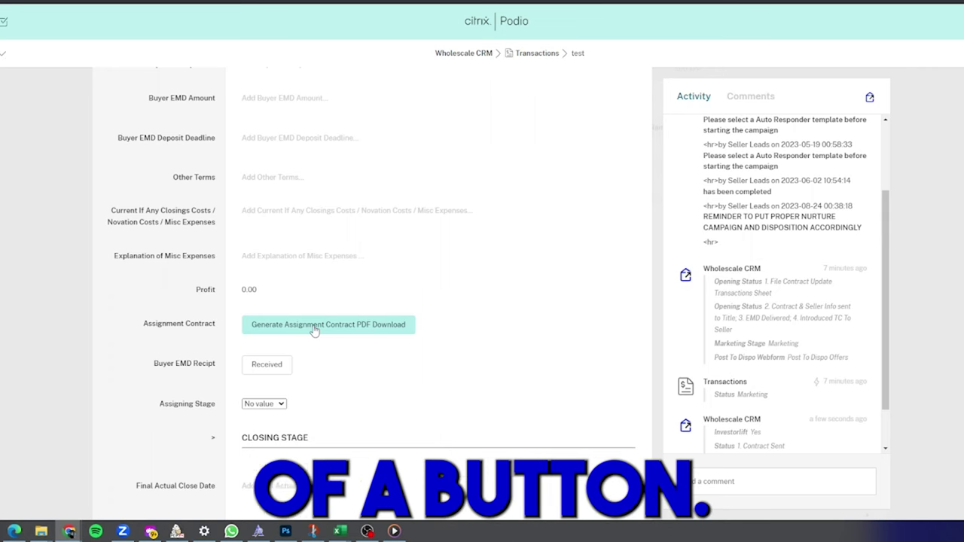
{"action": "scroll", "coordinate": [294, 324], "scroll_direction": "up", "scroll_amount": 3}
{"action": "scroll", "coordinate": [297, 241], "scroll_direction": "down", "scroll_amount": 1}
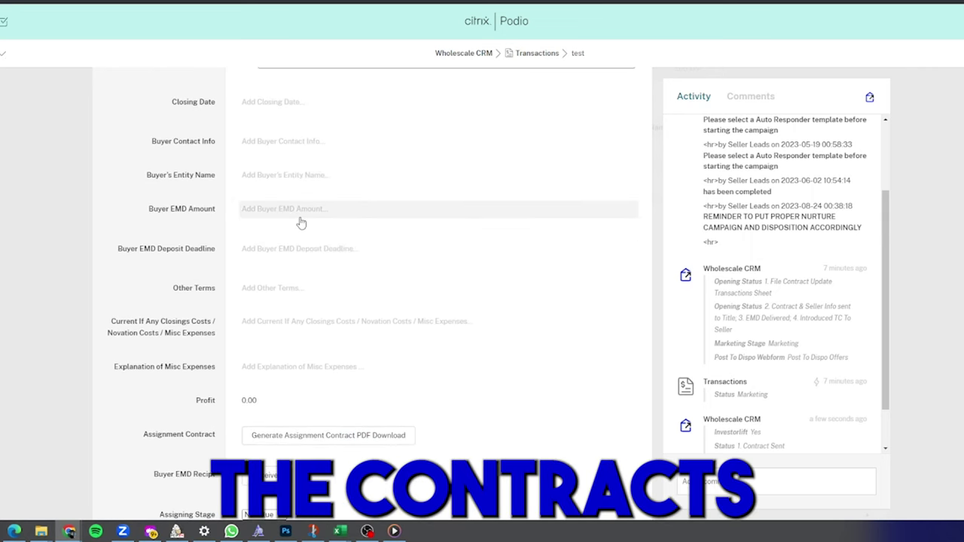
Step: Mark the buyer's EMD receipt as Received in the Assigning Stage section
{"action": "scroll", "coordinate": [302, 222], "scroll_direction": "down", "scroll_amount": 4}
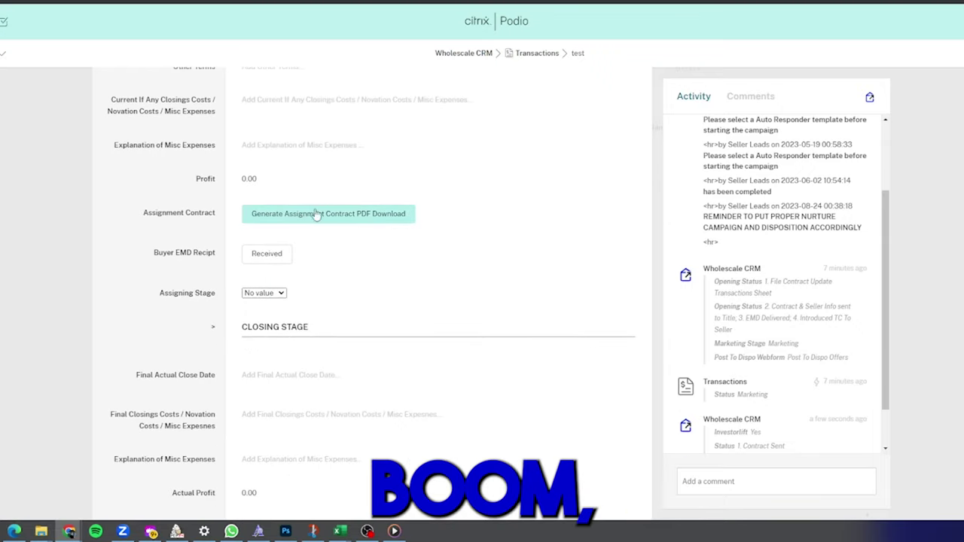
{"action": "left_click", "coordinate": [255, 254]}
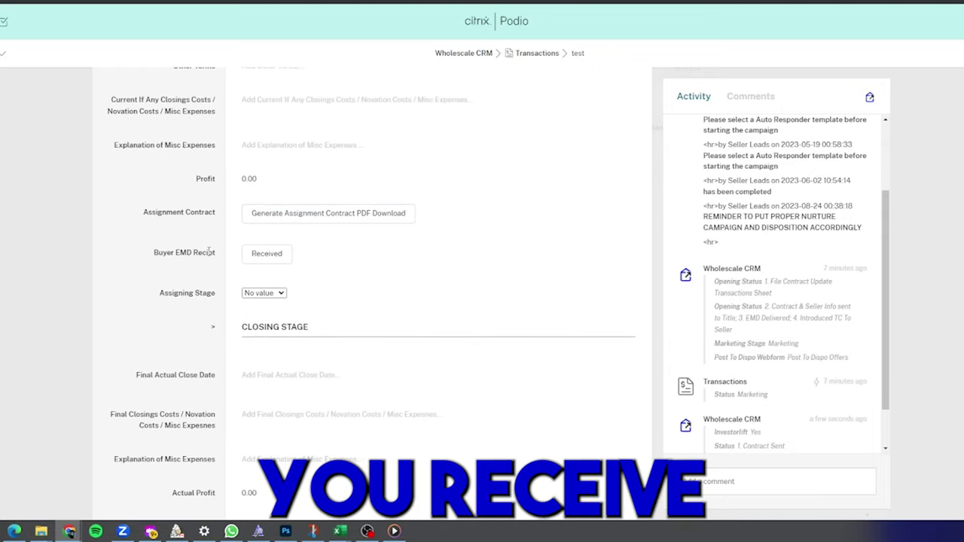
{"action": "left_click", "coordinate": [271, 256]}
Step: Review the Closing Stage's final close date, closing costs, miscellaneous expenses, Actual Profit and stage fields
{"action": "scroll", "coordinate": [301, 267], "scroll_direction": "down", "scroll_amount": 2}
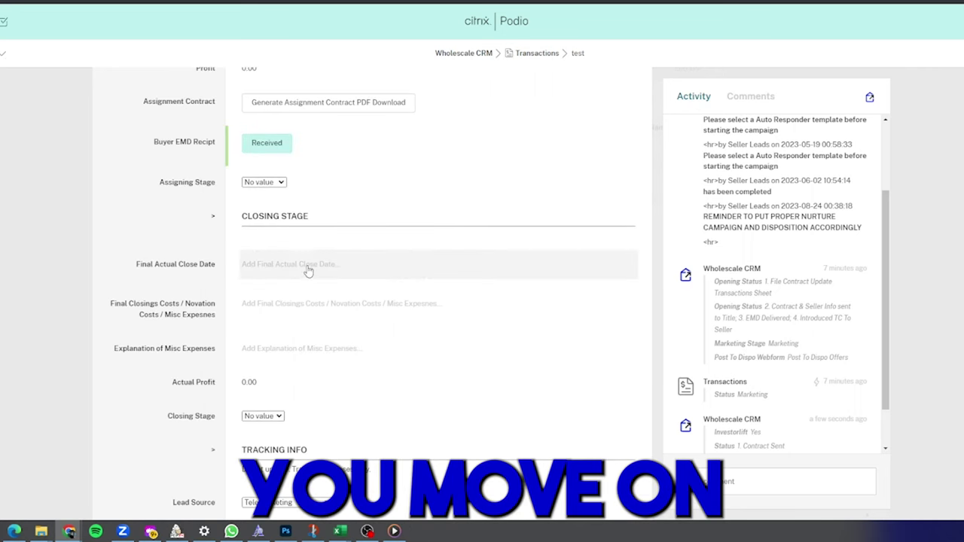
{"action": "scroll", "coordinate": [299, 241], "scroll_direction": "down", "scroll_amount": 1}
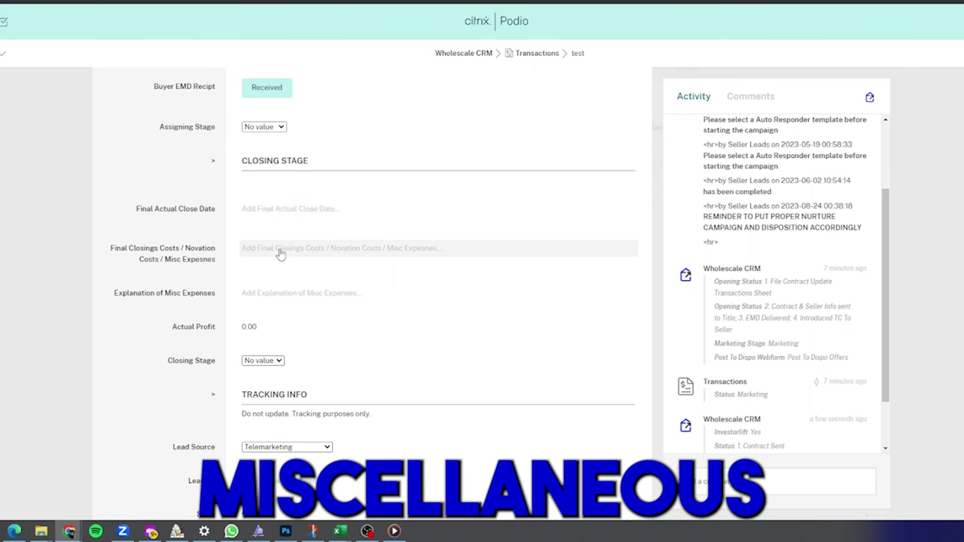
{"action": "left_click_drag", "start_coordinate": [257, 327], "coordinate": [244, 328]}
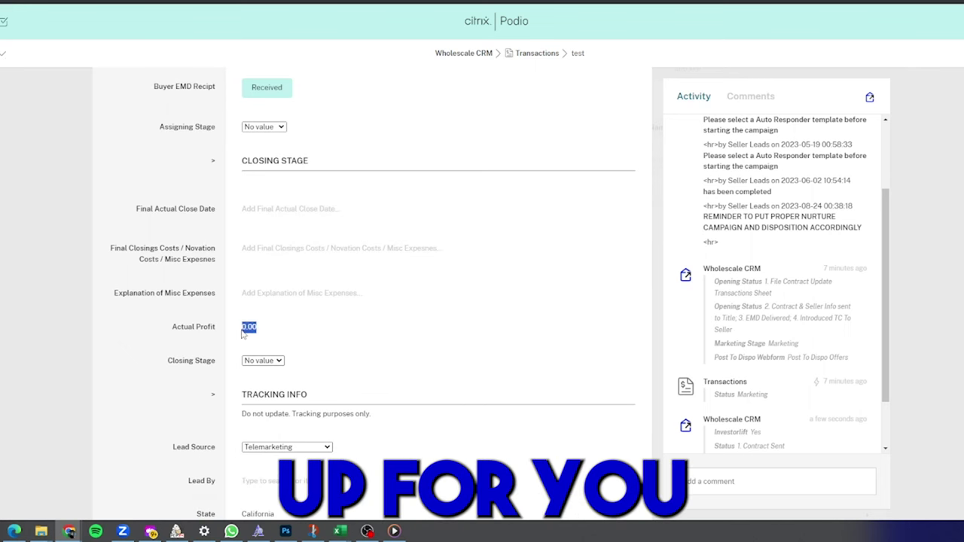
{"action": "left_click", "coordinate": [244, 333]}
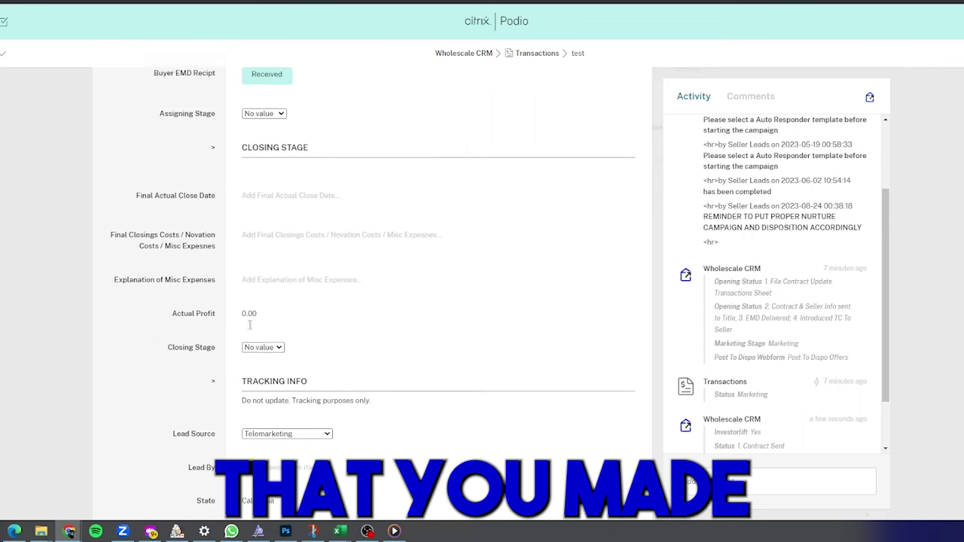
{"action": "scroll", "coordinate": [250, 326], "scroll_direction": "down", "scroll_amount": 1}
{"action": "scroll", "coordinate": [285, 305], "scroll_direction": "up", "scroll_amount": 2}
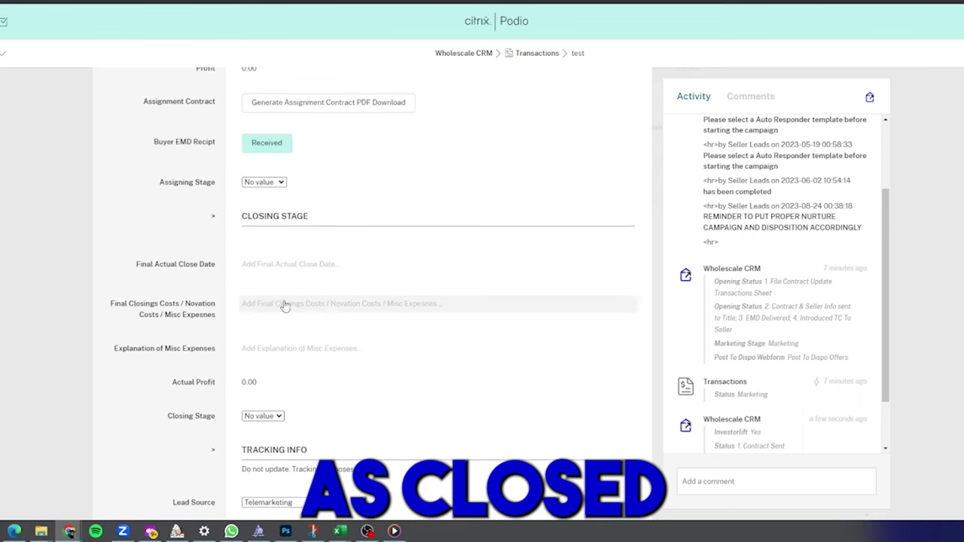
Step: Add the comment "COMMENTS" to the test transaction
{"action": "scroll", "coordinate": [285, 305], "scroll_direction": "up", "scroll_amount": 3}
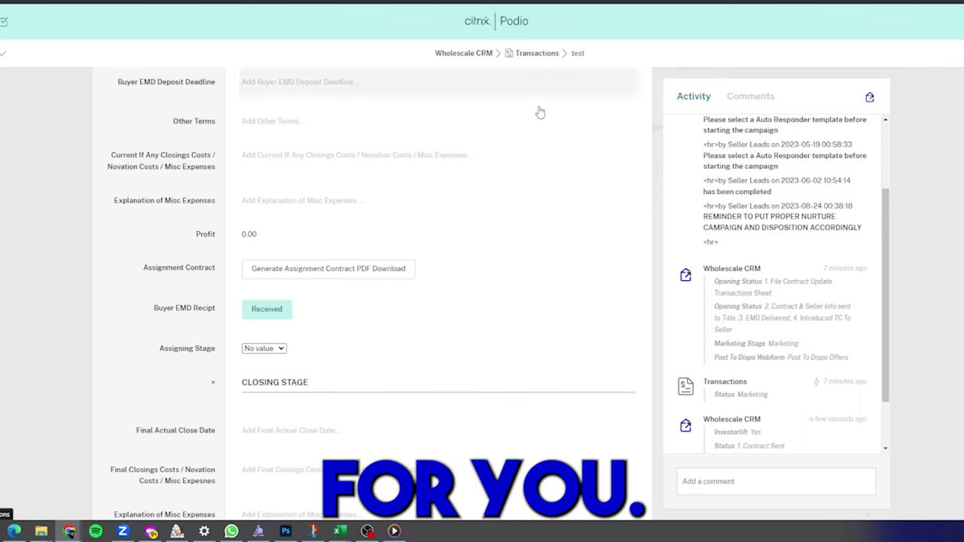
{"action": "left_click", "coordinate": [753, 101]}
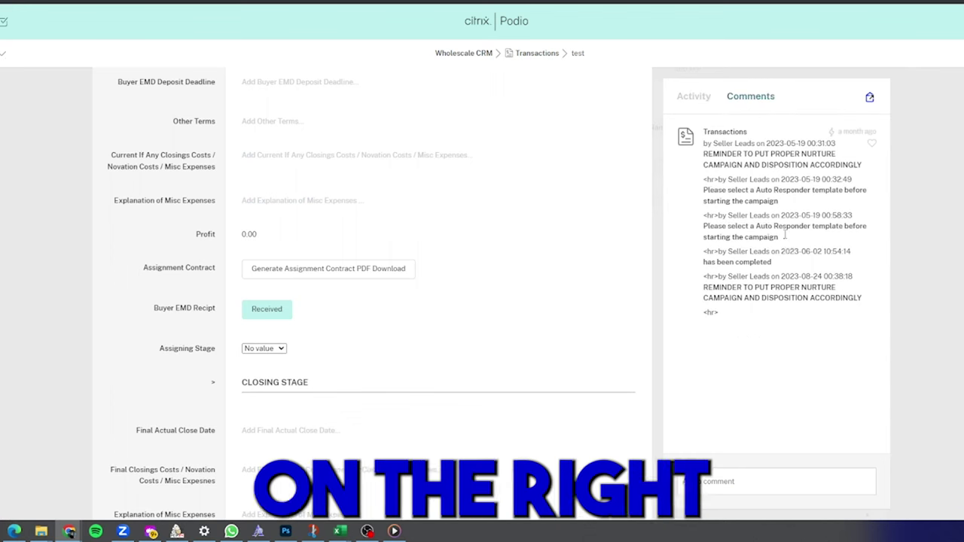
{"action": "left_click", "coordinate": [742, 482]}
{"action": "type", "text": "cOMMENTS"}
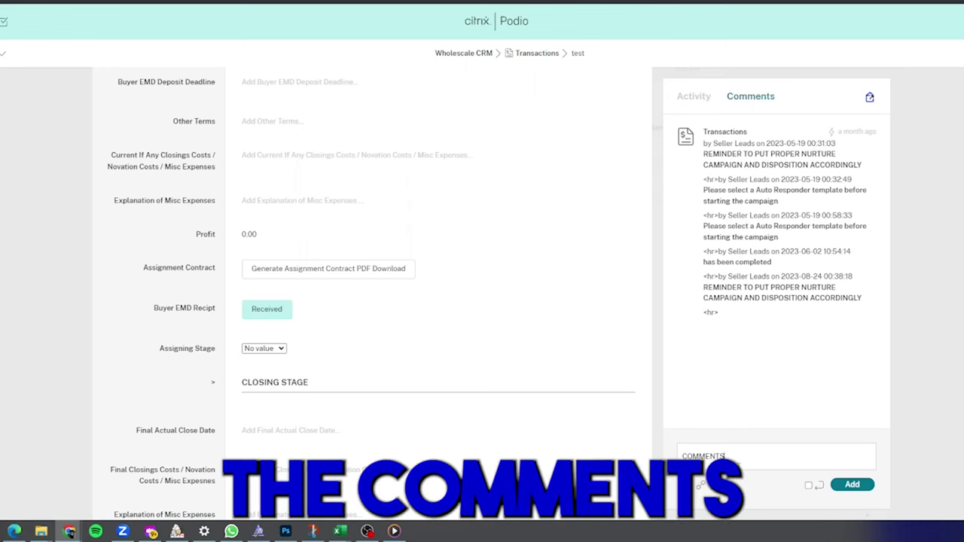
{"action": "left_click", "coordinate": [851, 486]}
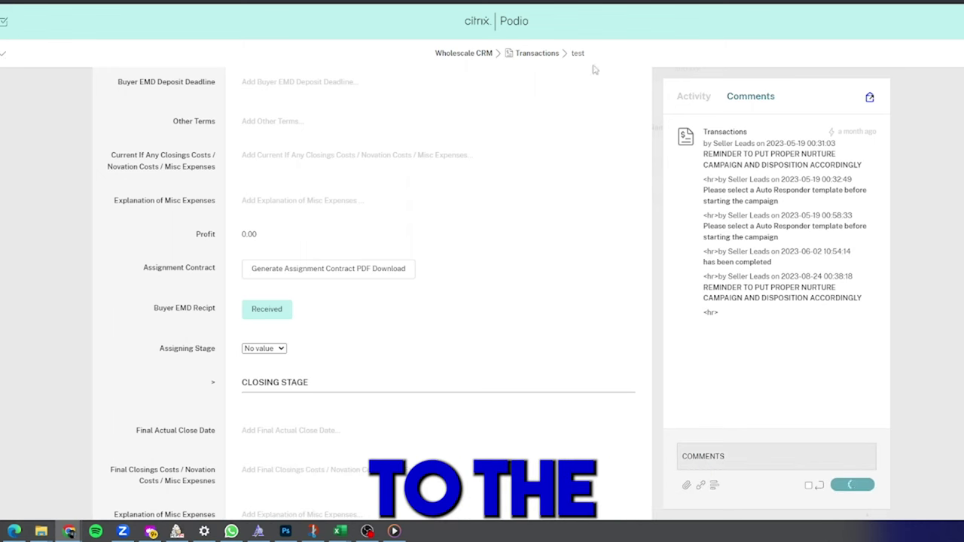
Step: Review the test transaction from its seller details through the marketing fields down to the Closing Stage section
{"action": "scroll", "coordinate": [467, 131], "scroll_direction": "up", "scroll_amount": 5}
{"action": "scroll", "coordinate": [493, 173], "scroll_direction": "up", "scroll_amount": 15}
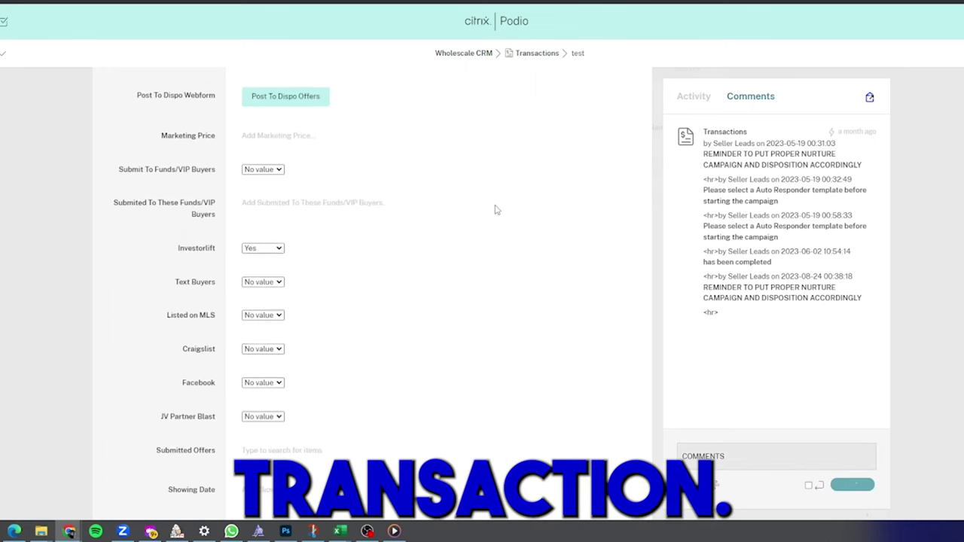
{"action": "scroll", "coordinate": [486, 200], "scroll_direction": "up", "scroll_amount": 6}
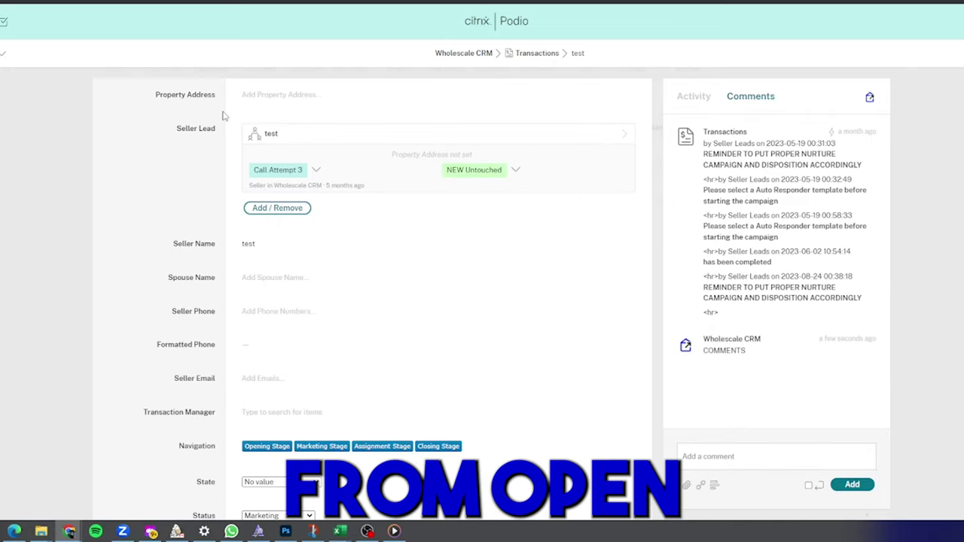
{"action": "scroll", "coordinate": [223, 115], "scroll_direction": "down", "scroll_amount": 20}
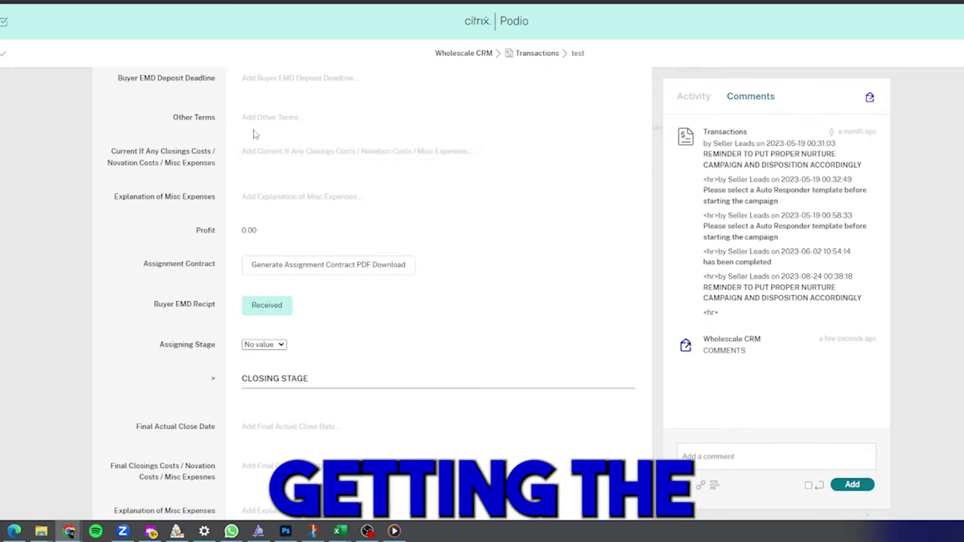
Step: Open the test property's offer in Dispo Offers and examine its buyer details, offer amount and earnest money fields
{"action": "left_click", "coordinate": [543, 57]}
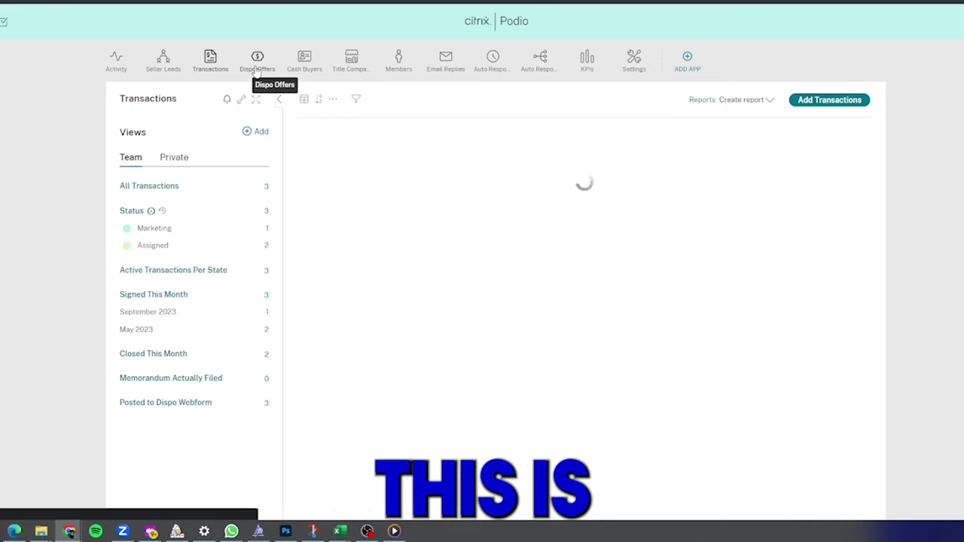
{"action": "left_click", "coordinate": [256, 66]}
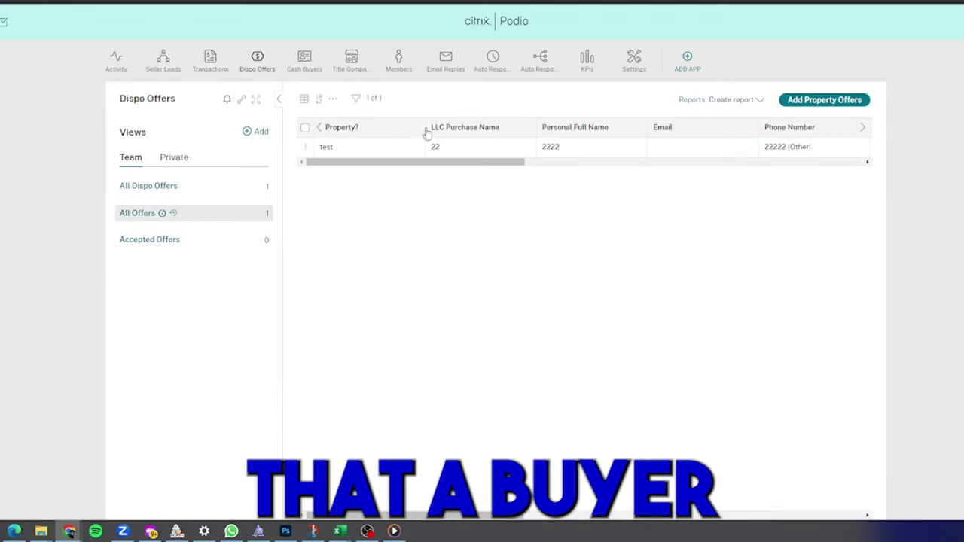
{"action": "left_click", "coordinate": [405, 151]}
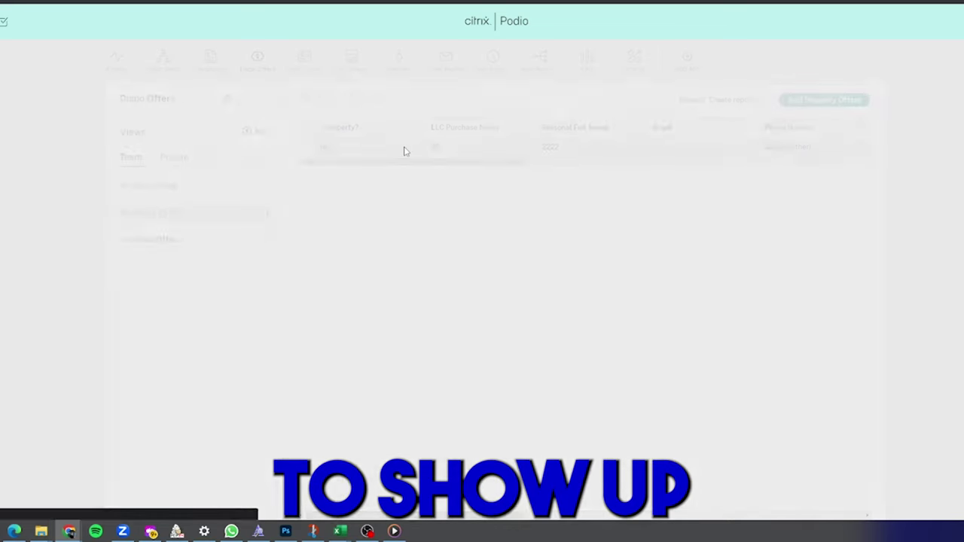
{"action": "scroll", "coordinate": [241, 239], "scroll_direction": "down", "scroll_amount": 5}
{"action": "scroll", "coordinate": [301, 239], "scroll_direction": "up", "scroll_amount": 5}
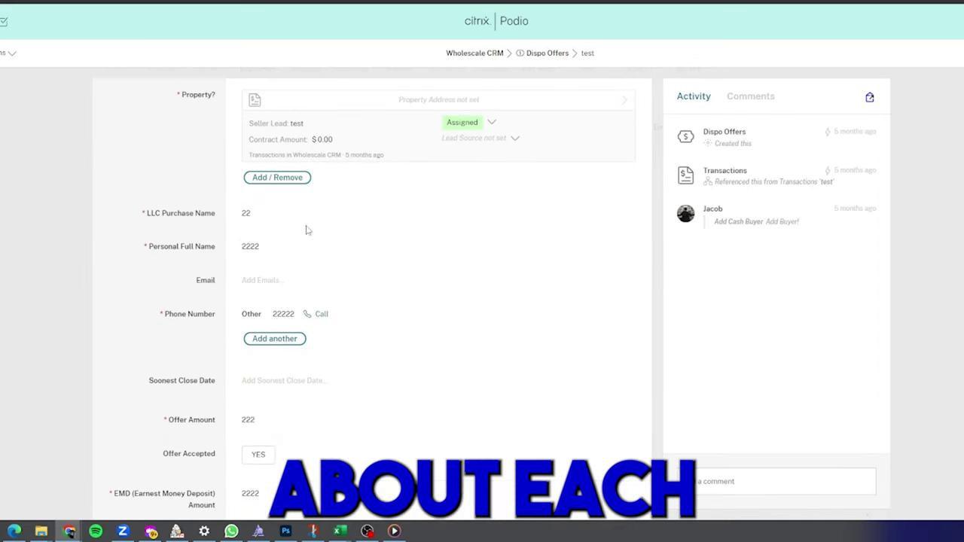
Step: Open the Alabama buyer's record in Cash Buyers and examine its contact, realtor and VIP fields
{"action": "left_click", "coordinate": [531, 60]}
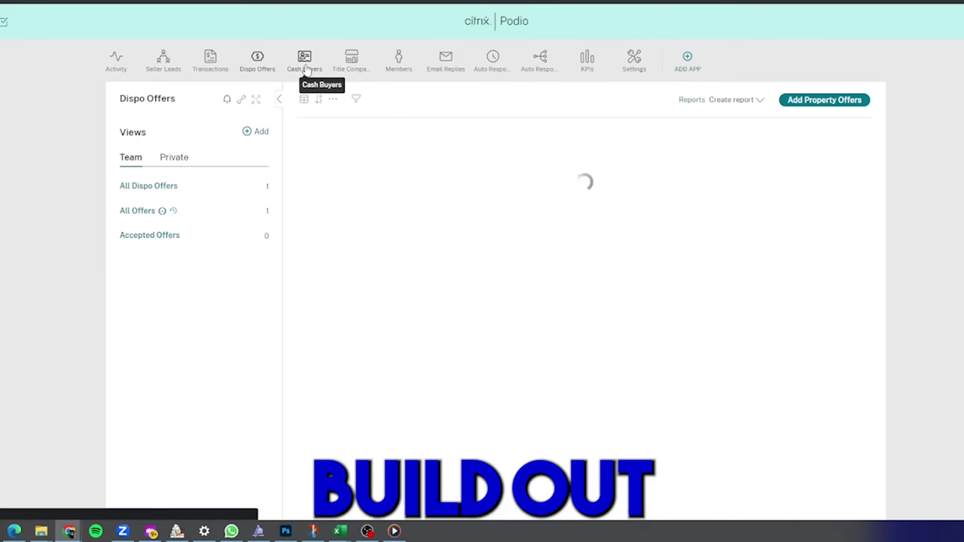
{"action": "left_click", "coordinate": [305, 60]}
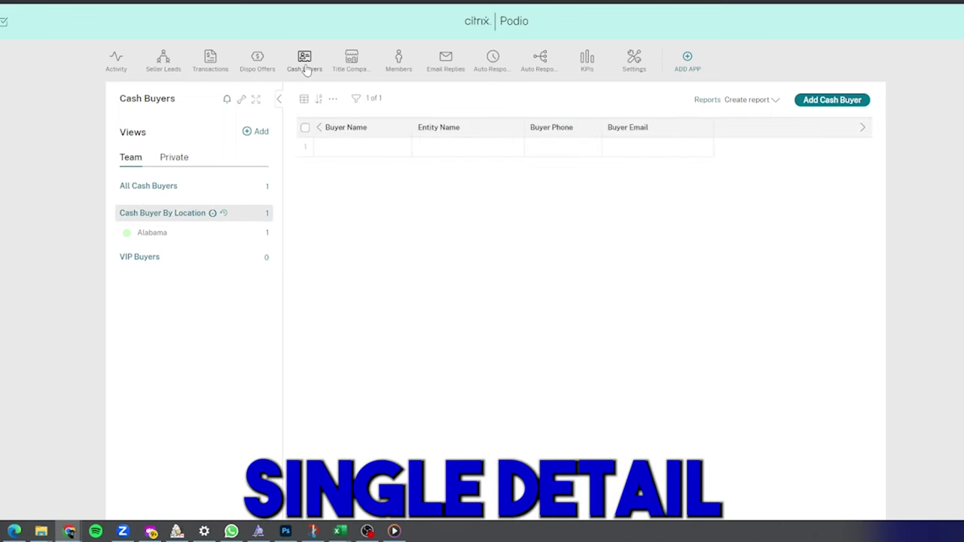
{"action": "left_click", "coordinate": [357, 158]}
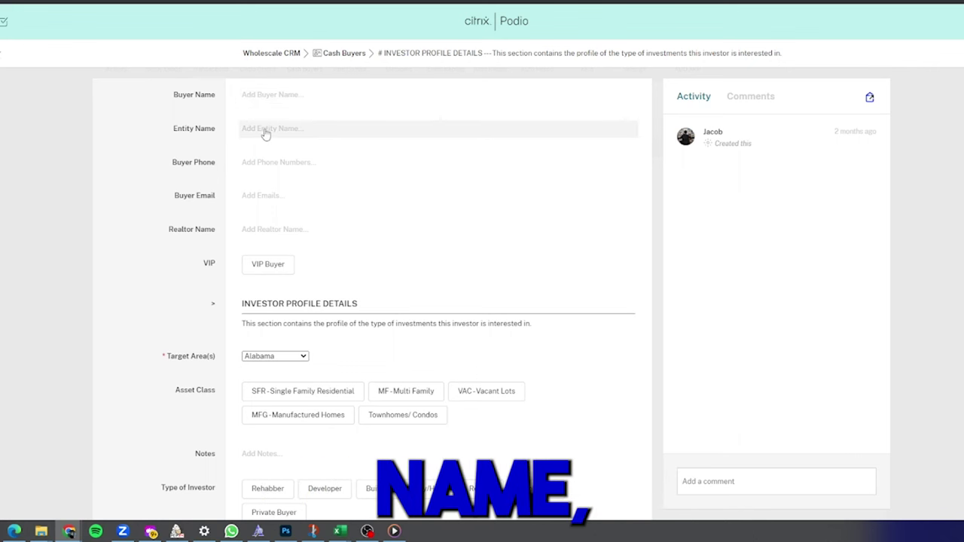
{"action": "scroll", "coordinate": [239, 222], "scroll_direction": "down", "scroll_amount": 2}
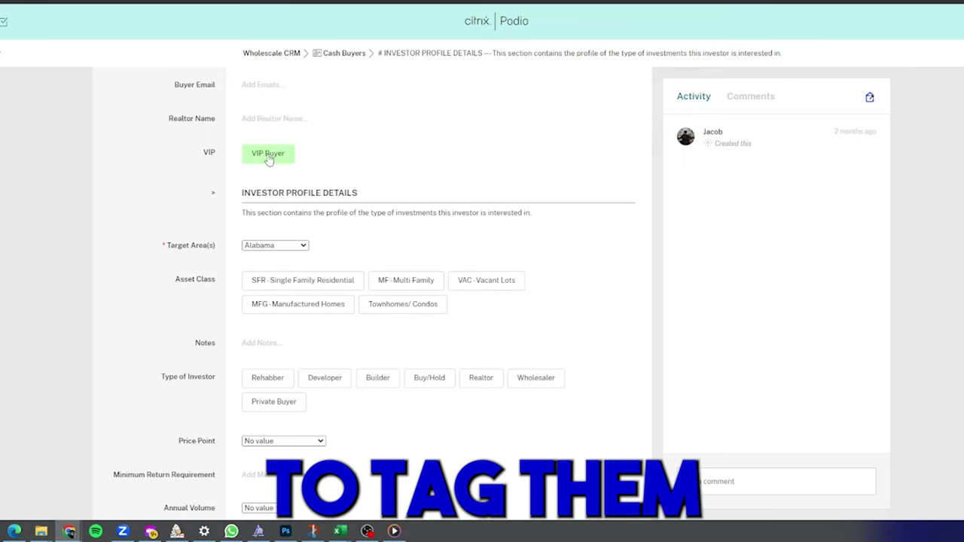
{"action": "scroll", "coordinate": [240, 195], "scroll_direction": "down", "scroll_amount": 2}
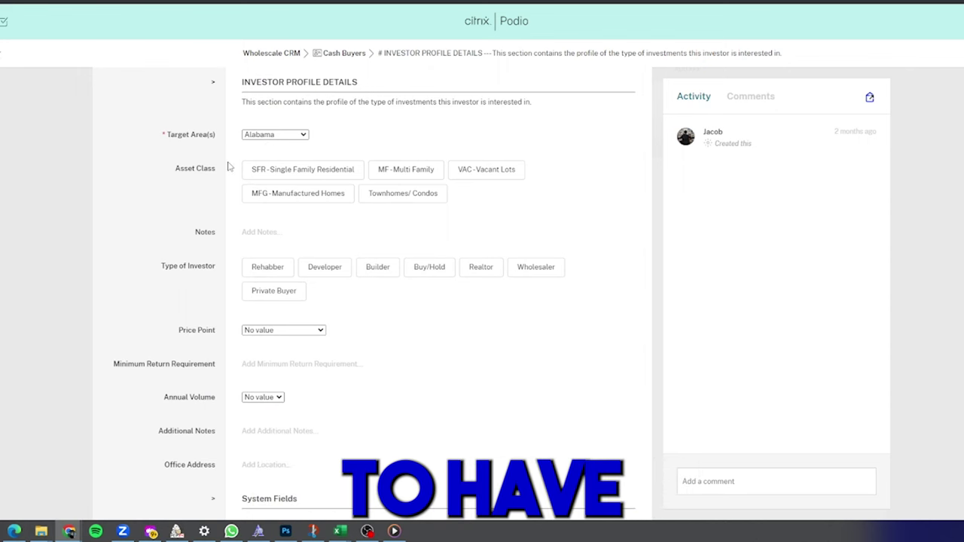
Step: Examine the investor profile's asset class, target area, investor type, price point, minimum return and annual volume options
{"action": "left_click", "coordinate": [322, 167]}
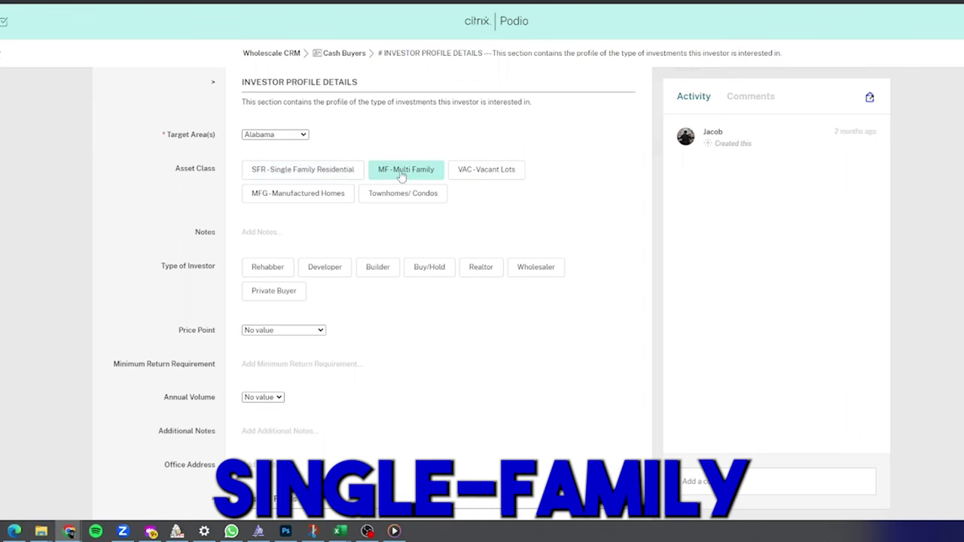
{"action": "left_click", "coordinate": [299, 132]}
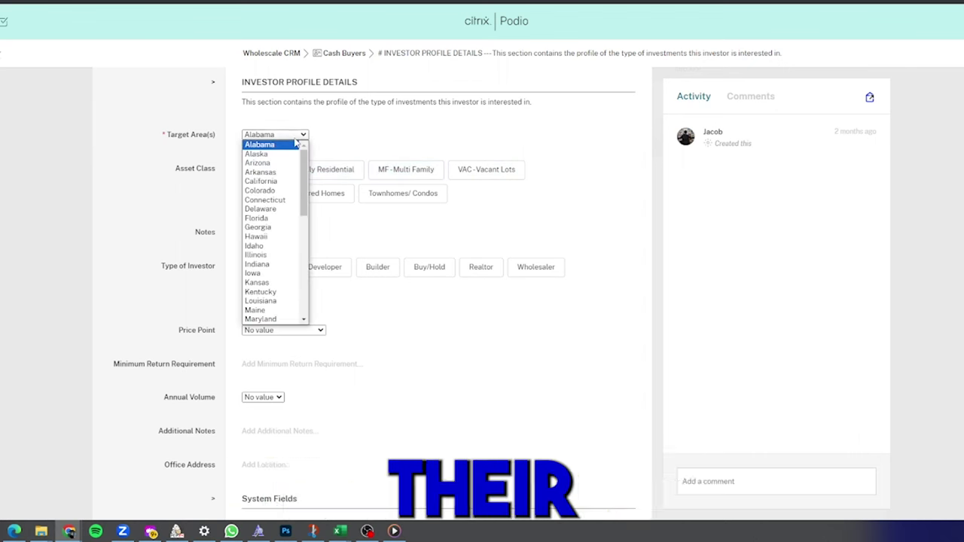
{"action": "left_click", "coordinate": [192, 208]}
{"action": "scroll", "coordinate": [261, 181], "scroll_direction": "down", "scroll_amount": 1}
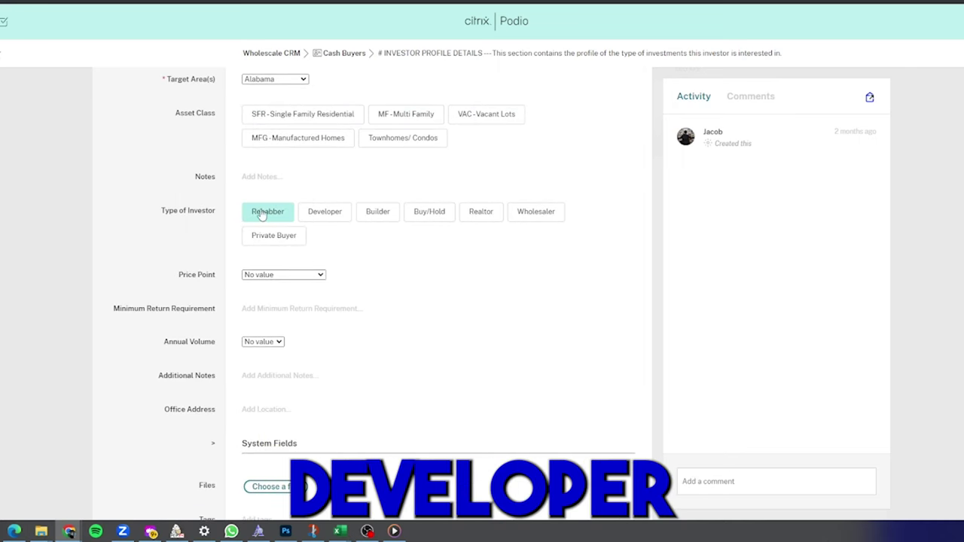
{"action": "left_click", "coordinate": [290, 275]}
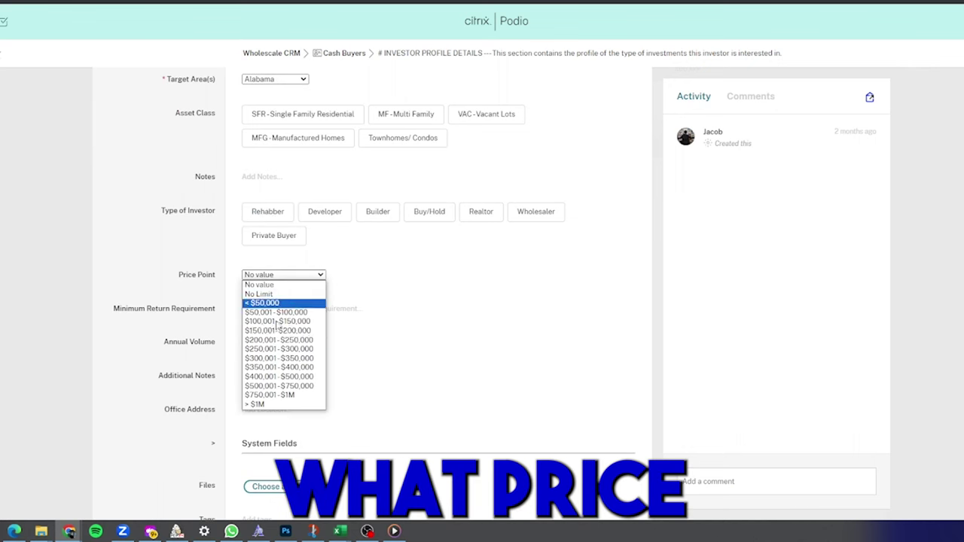
{"action": "scroll", "coordinate": [166, 279], "scroll_direction": "down", "scroll_amount": 3}
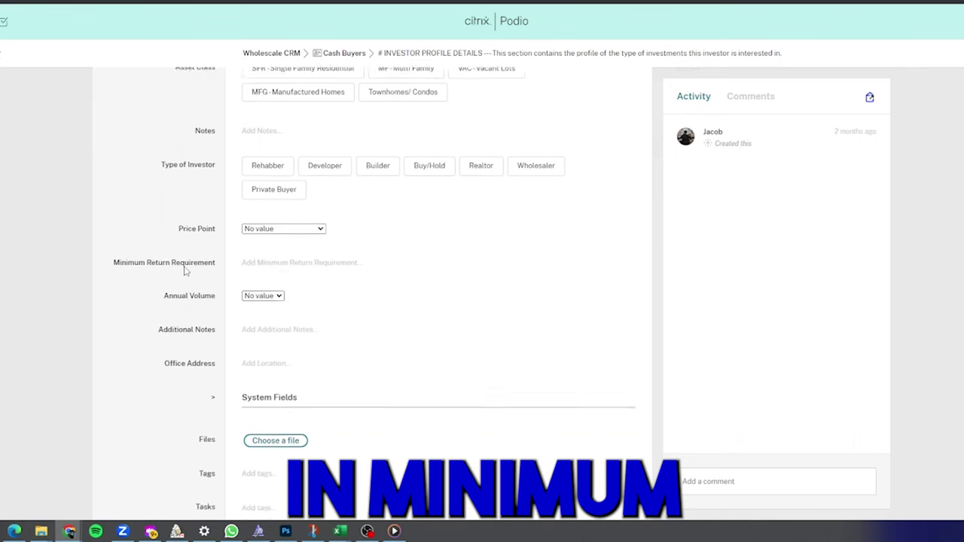
{"action": "left_click", "coordinate": [267, 231]}
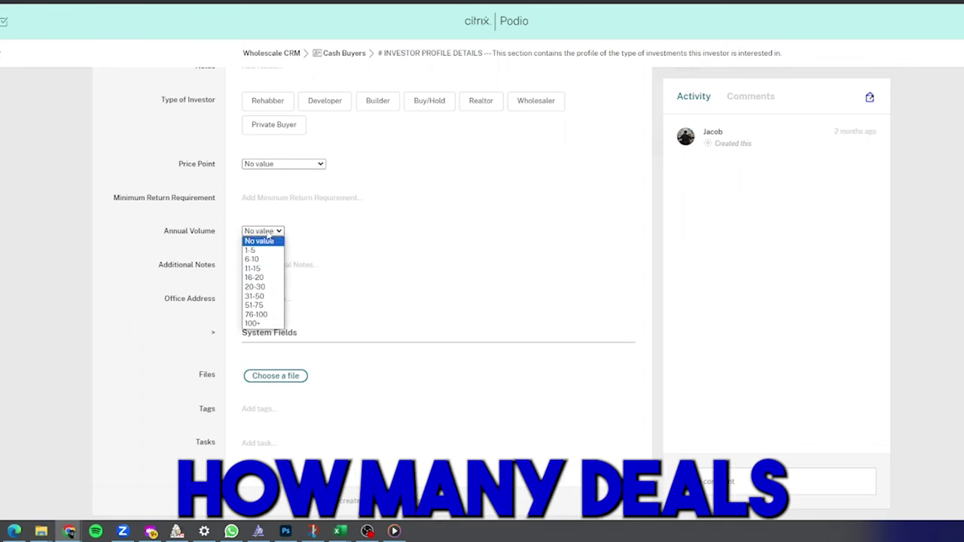
{"action": "key", "text": "Escape"}
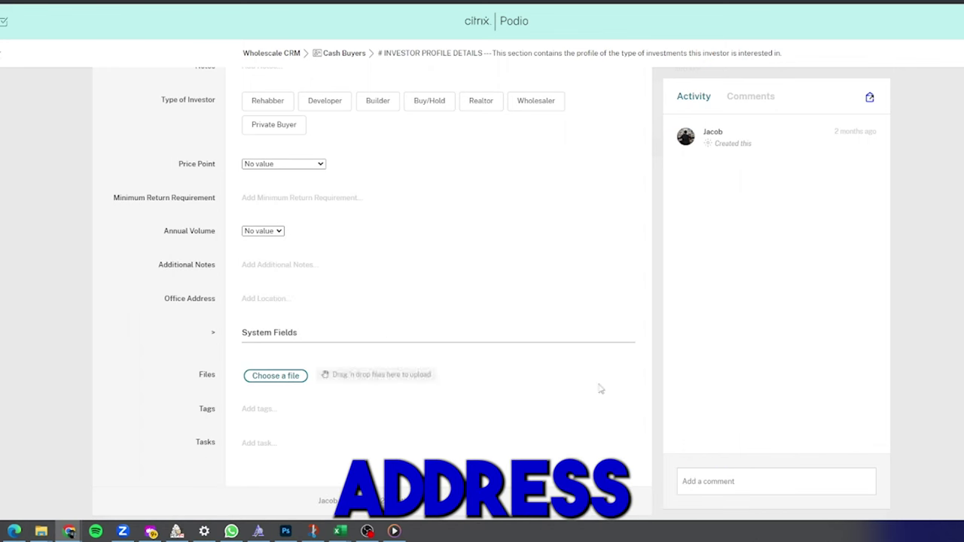
{"action": "left_click", "coordinate": [731, 469]}
{"action": "type", "text": "343"}
{"action": "key", "text": "BackSpace"}
{"action": "key", "text": "BackSpace"}
{"action": "key", "text": "BackSpace"}
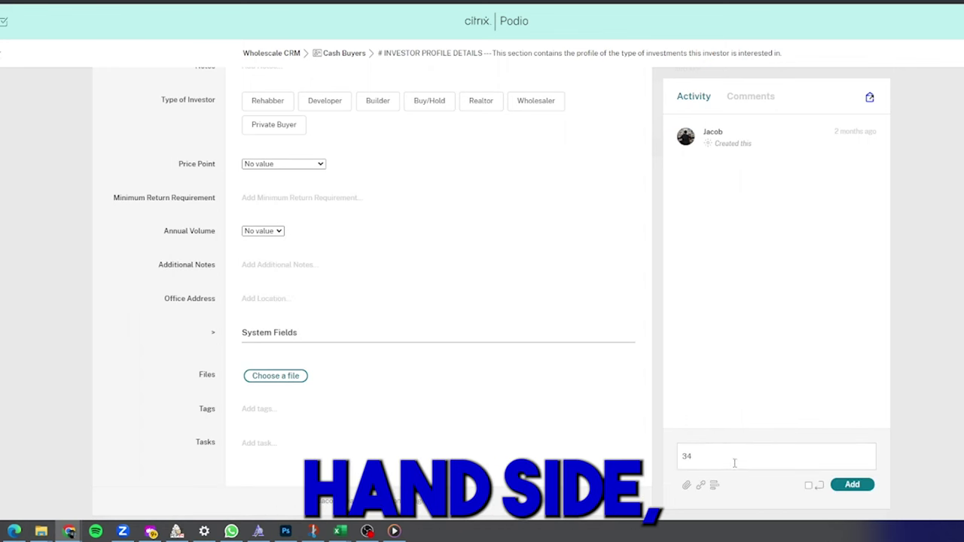
Step: Leave the cash buyer record and open the Cash Buyers Webform from the workspace's home page
{"action": "scroll", "coordinate": [581, 273], "scroll_direction": "up", "scroll_amount": 10}
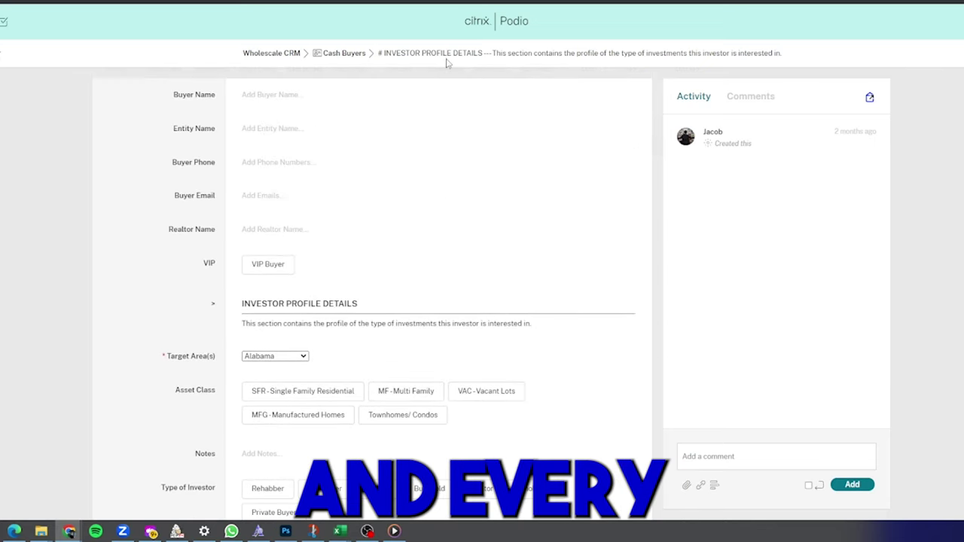
{"action": "left_click", "coordinate": [355, 57]}
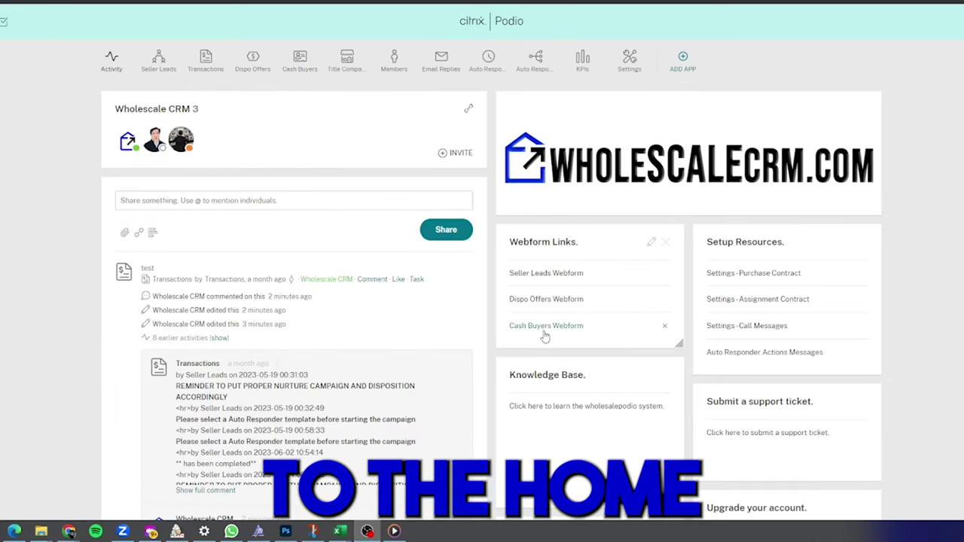
{"action": "left_click", "coordinate": [531, 327]}
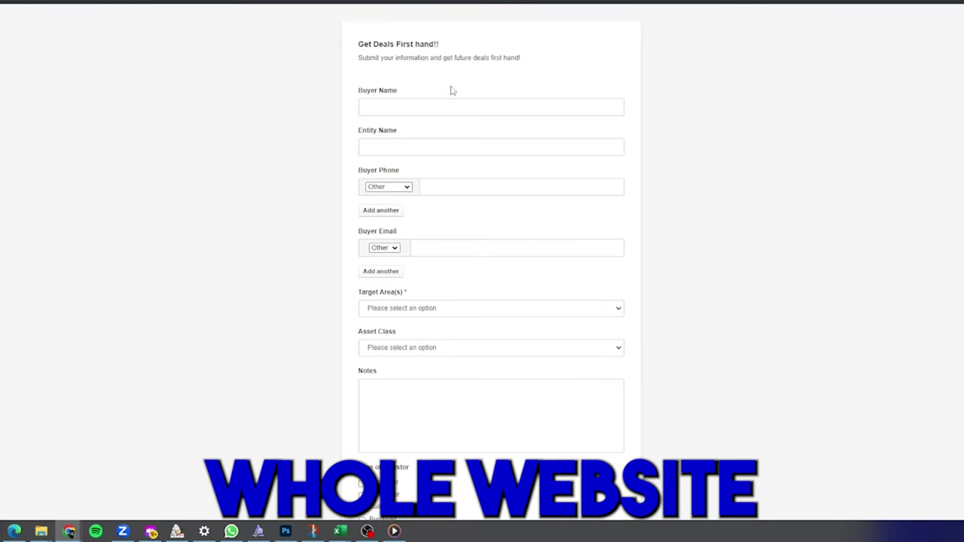
Step: Examine the cash buyer webform's name, entity, phone, email, target area, asset class, notes and investor type fields
{"action": "scroll", "coordinate": [385, 201], "scroll_direction": "down", "scroll_amount": 2}
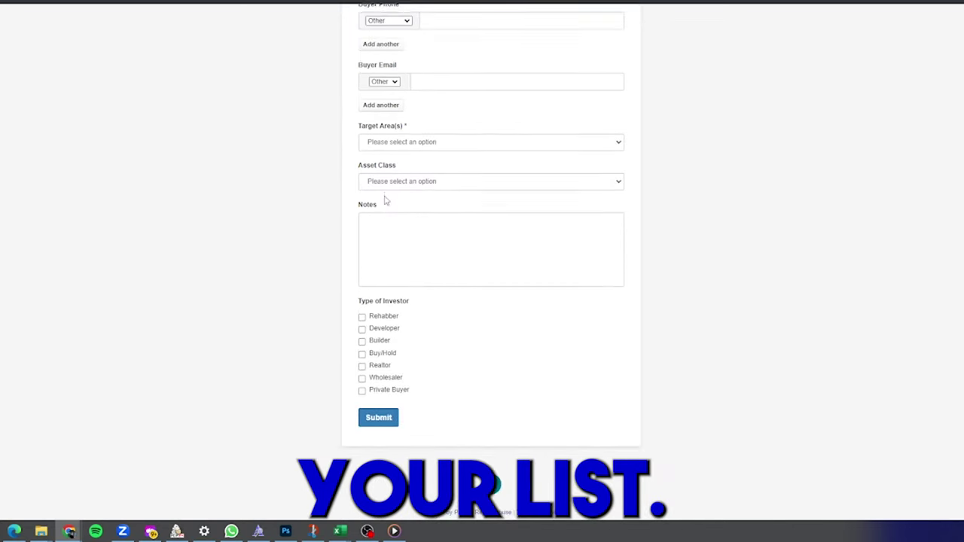
{"action": "scroll", "coordinate": [385, 200], "scroll_direction": "up", "scroll_amount": 2}
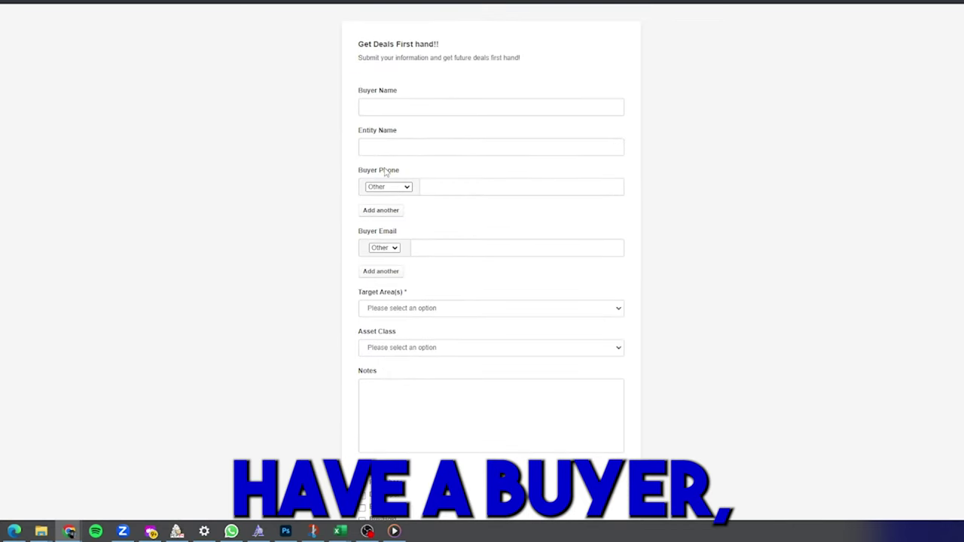
{"action": "left_click", "coordinate": [404, 105]}
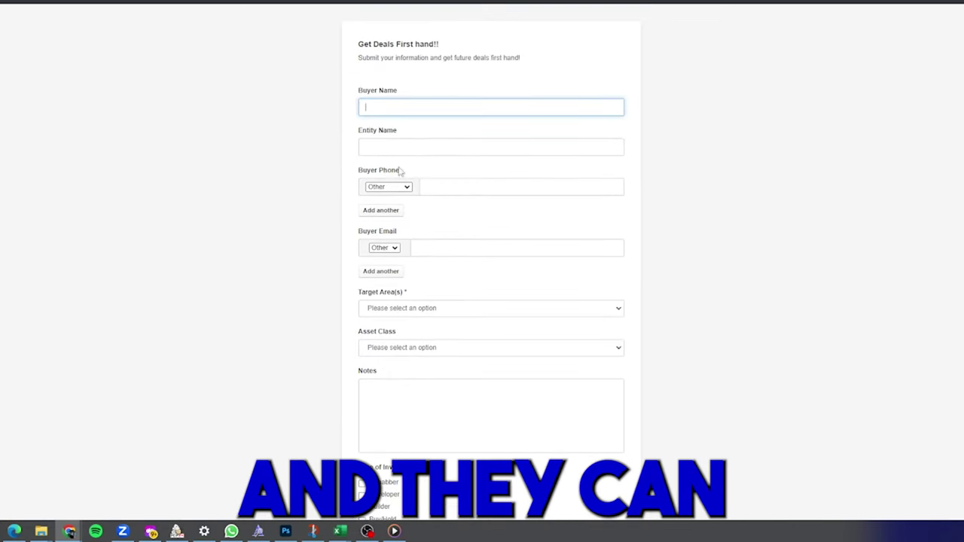
{"action": "scroll", "coordinate": [403, 373], "scroll_direction": "down", "scroll_amount": 2}
{"action": "scroll", "coordinate": [384, 380], "scroll_direction": "up", "scroll_amount": 2}
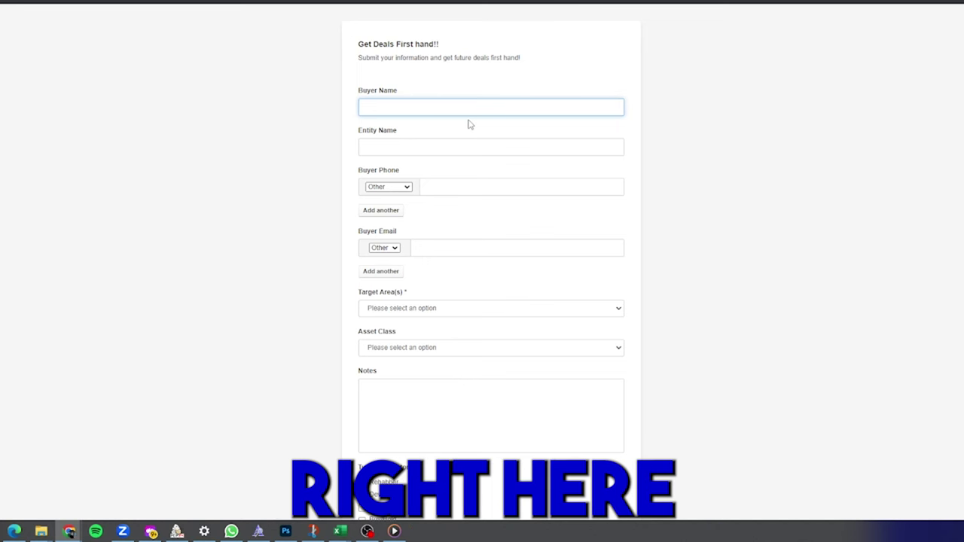
{"action": "scroll", "coordinate": [477, 207], "scroll_direction": "down", "scroll_amount": 3}
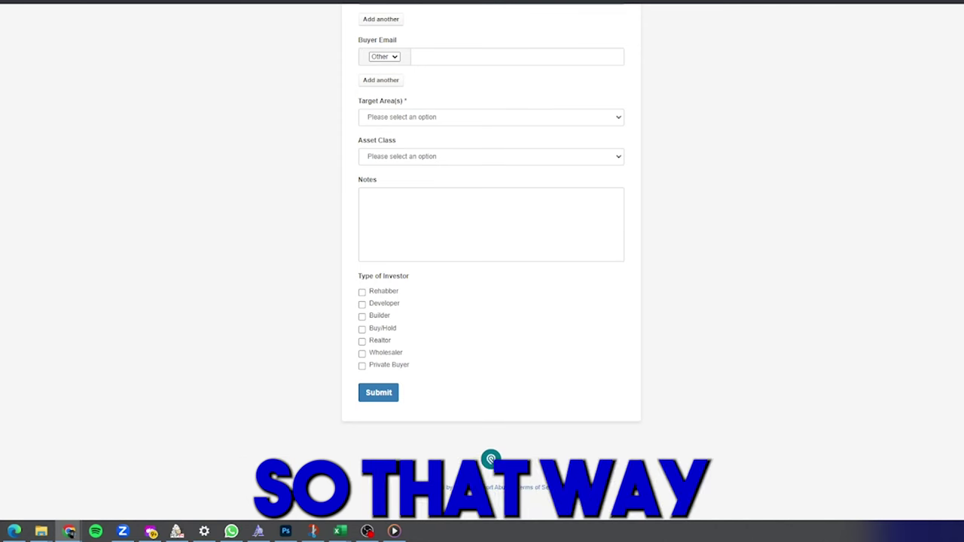
{"action": "scroll", "coordinate": [487, 96], "scroll_direction": "up", "scroll_amount": 3}
{"action": "left_click", "coordinate": [503, 107]}
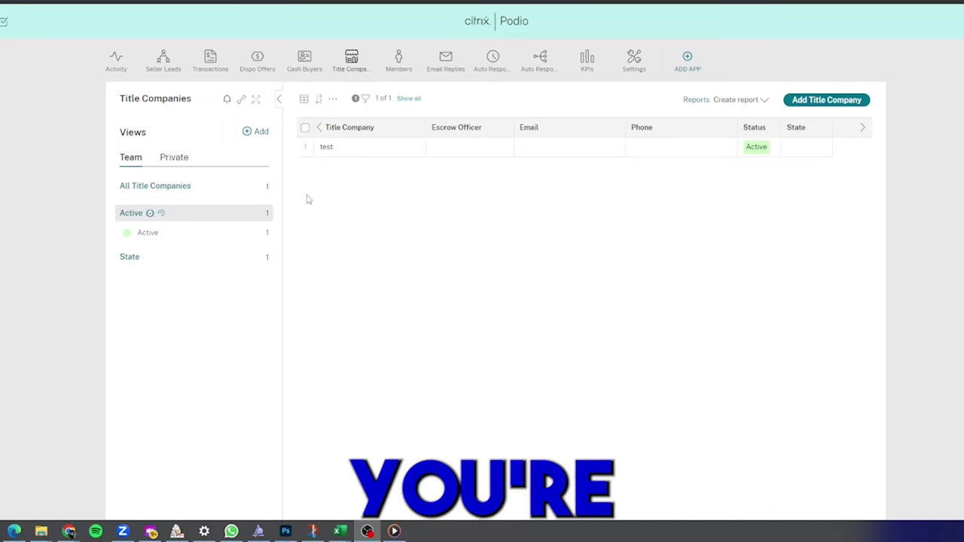
Step: Open the test record in Title Companies and examine its escrow officer, contact, status, state and related transaction fields
{"action": "left_click", "coordinate": [370, 150]}
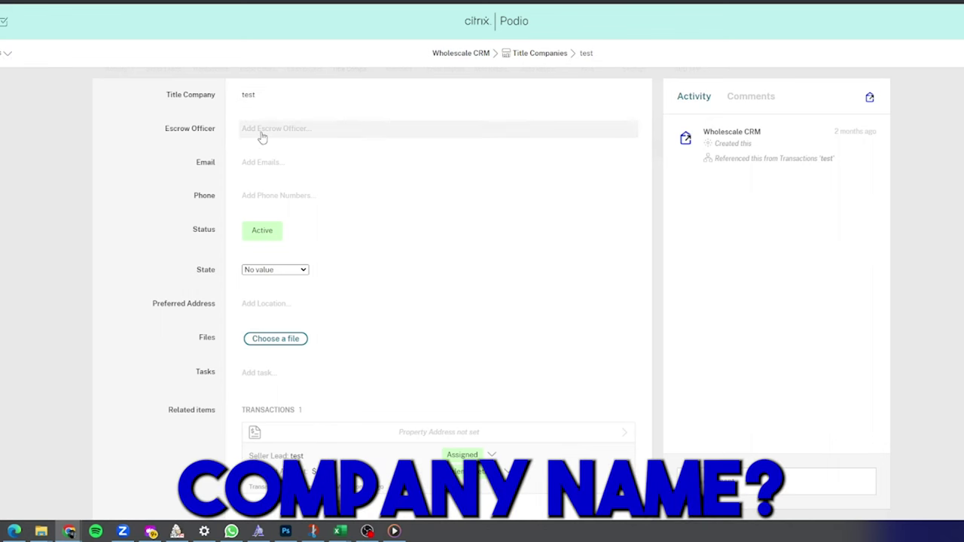
{"action": "scroll", "coordinate": [243, 206], "scroll_direction": "down", "scroll_amount": 1}
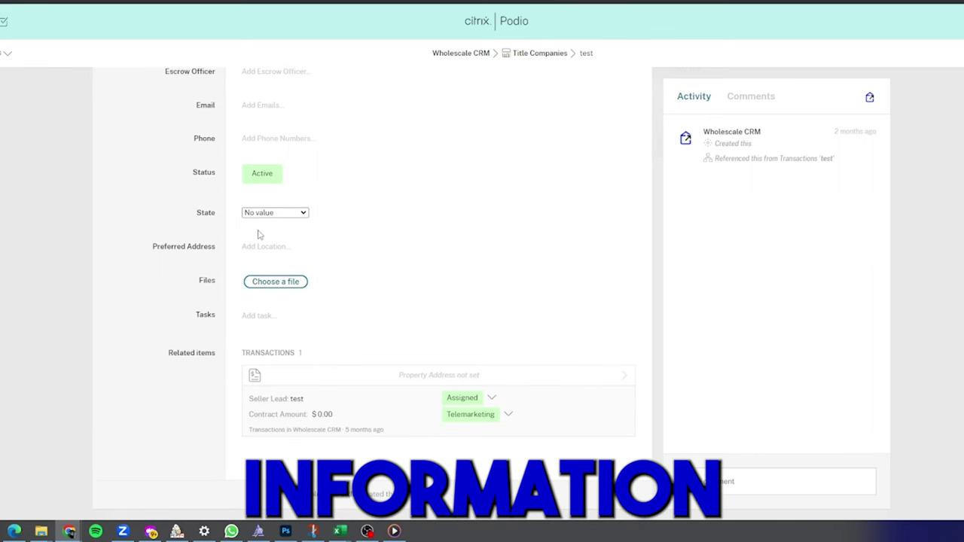
Step: Leave the title company record, go to the Members app and open a new member form
{"action": "left_click", "coordinate": [541, 54]}
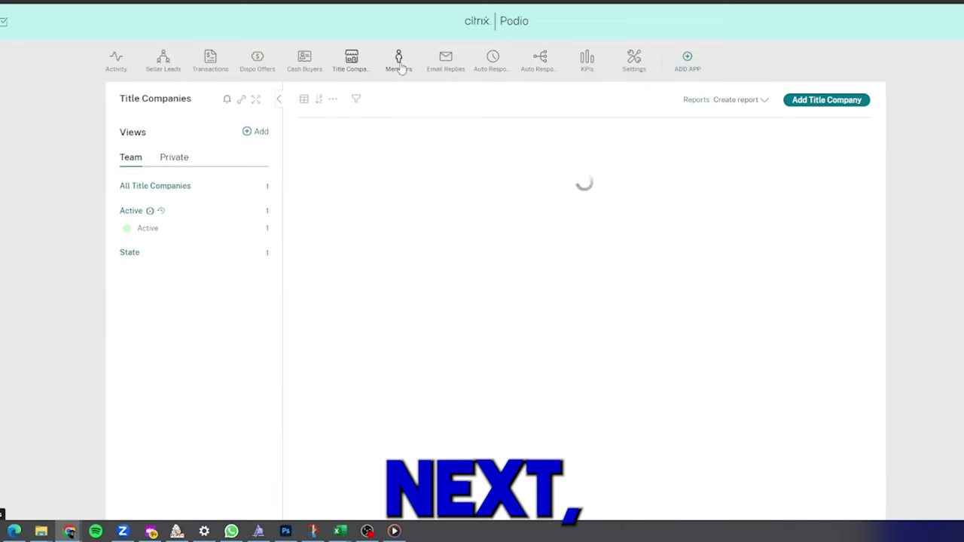
{"action": "left_click", "coordinate": [400, 68]}
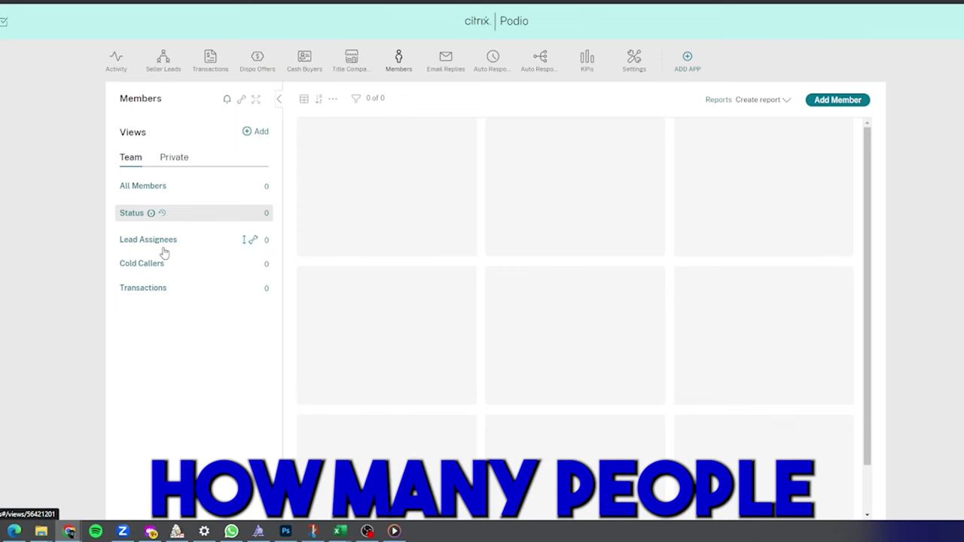
{"action": "left_click", "coordinate": [816, 102]}
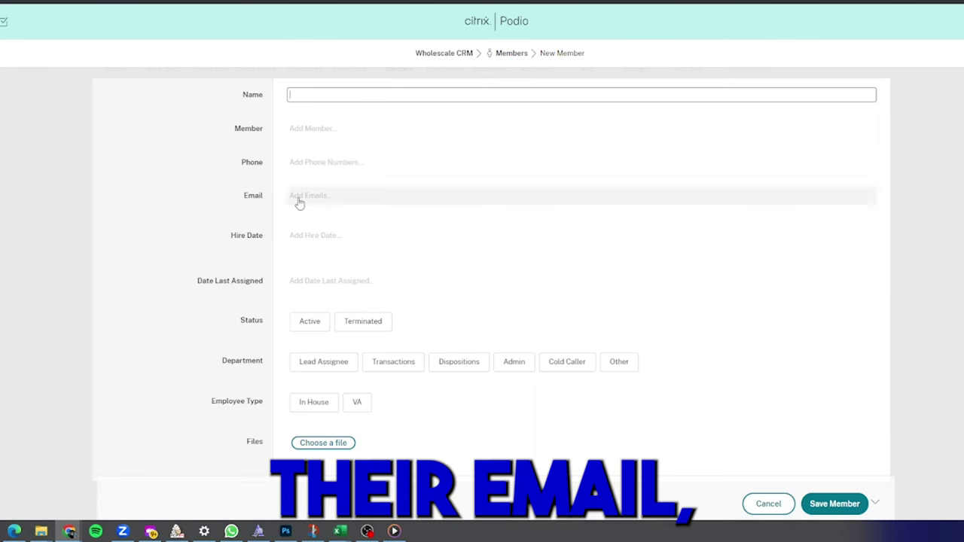
Step: Examine the new member form's contact, hire date, status, department and employee type fields, and discard the form without saving
{"action": "scroll", "coordinate": [317, 235], "scroll_direction": "down", "scroll_amount": 1}
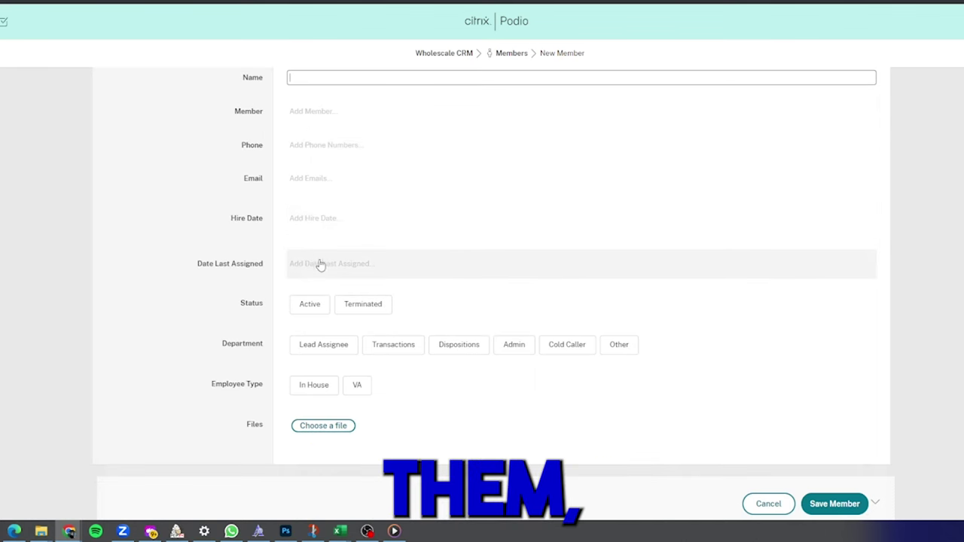
{"action": "left_click", "coordinate": [309, 303]}
{"action": "left_click", "coordinate": [352, 305]}
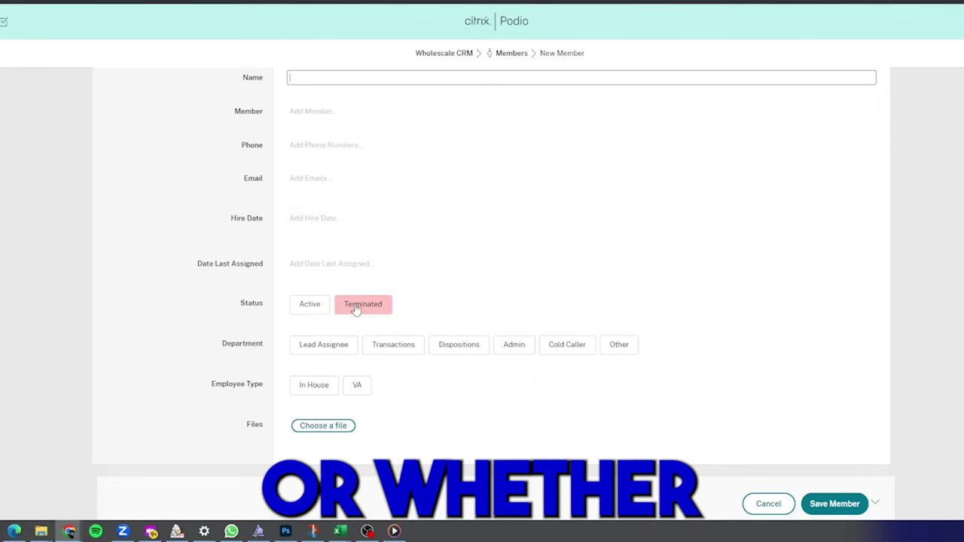
{"action": "left_click", "coordinate": [355, 317]}
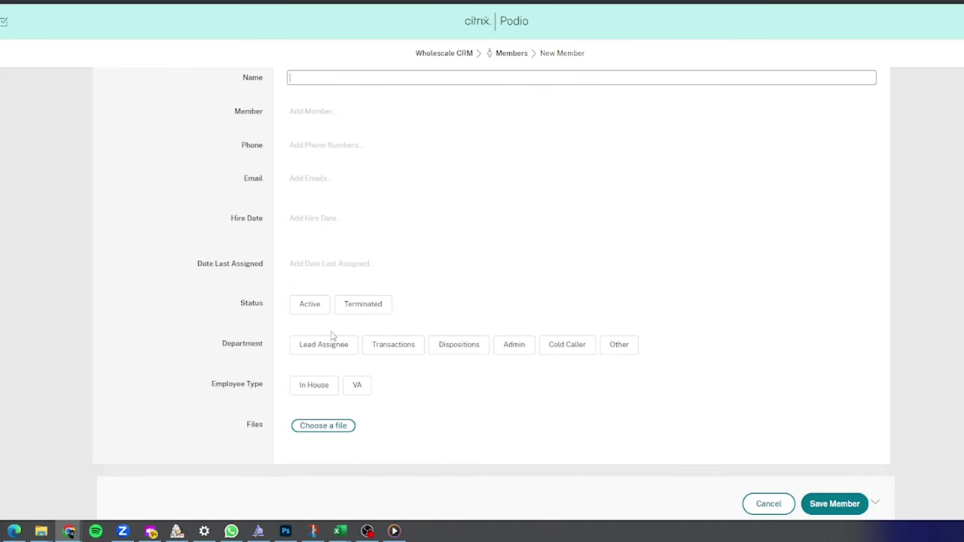
{"action": "left_click", "coordinate": [333, 343]}
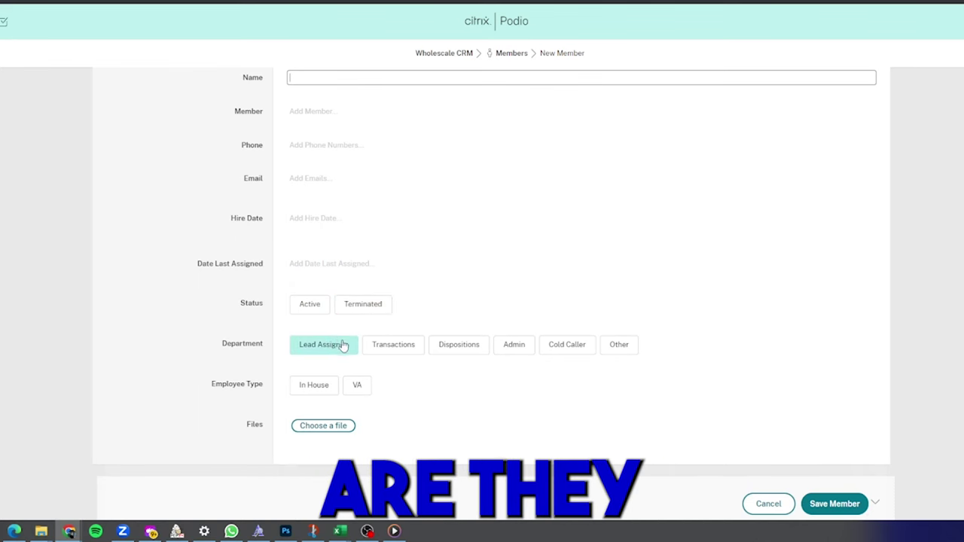
{"action": "left_click", "coordinate": [387, 347]}
{"action": "left_click", "coordinate": [392, 348]}
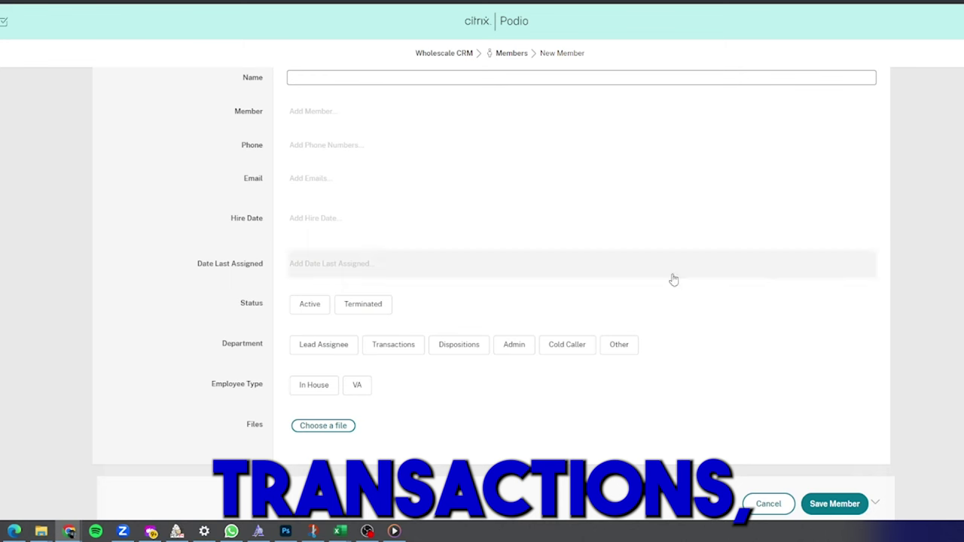
{"action": "left_click", "coordinate": [527, 344]}
{"action": "left_click", "coordinate": [557, 345]}
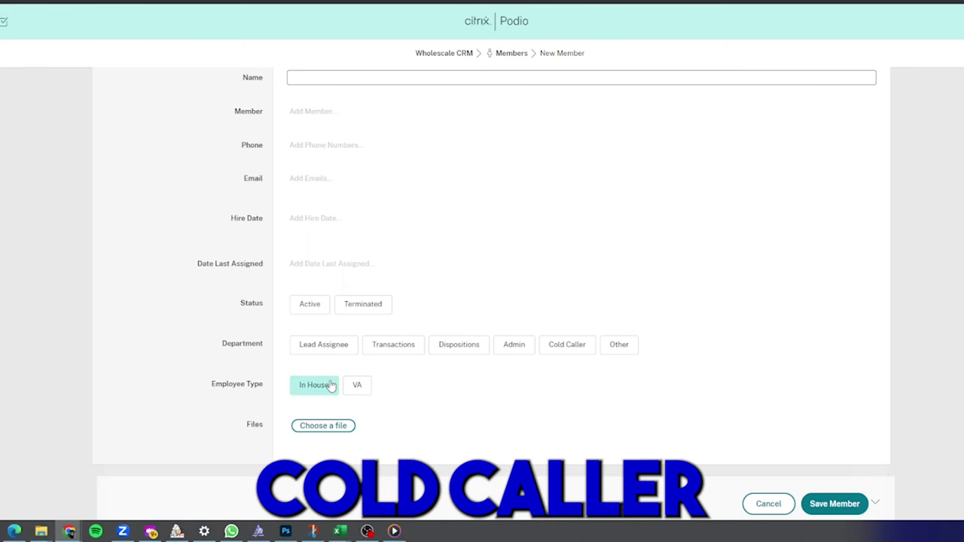
{"action": "left_click", "coordinate": [767, 504]}
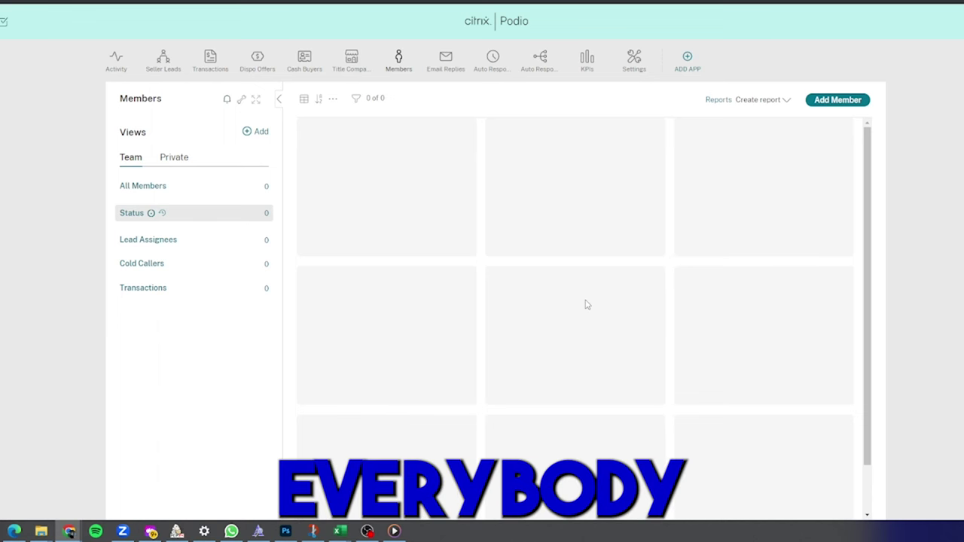
Step: View the Email Replies and Auto Responder apps, ending in Auto Responder Actions
{"action": "left_click", "coordinate": [443, 63]}
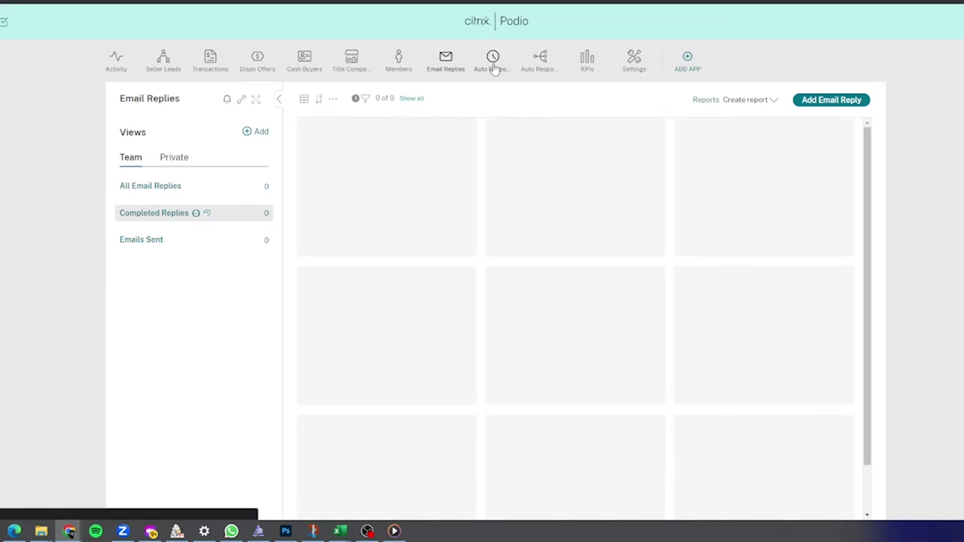
{"action": "left_click", "coordinate": [504, 68]}
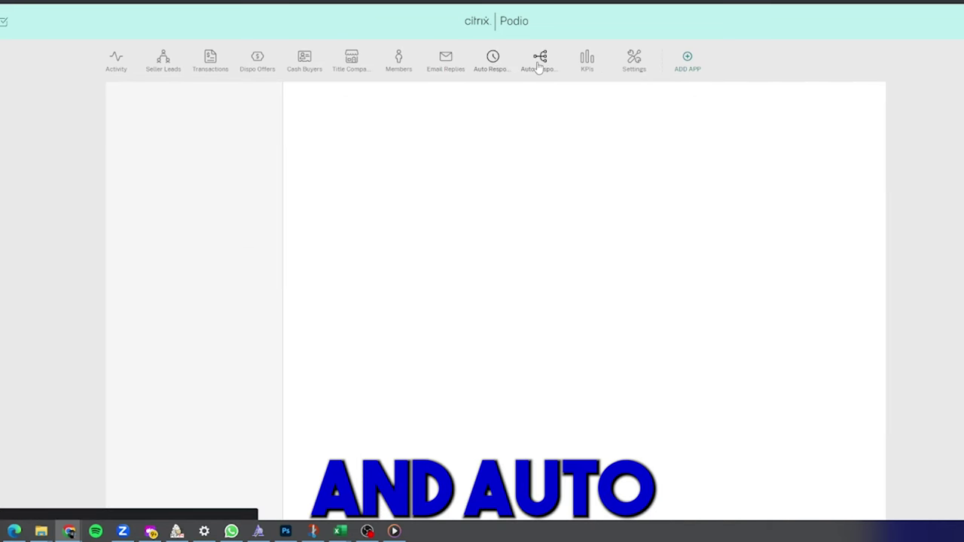
{"action": "left_click", "coordinate": [537, 67]}
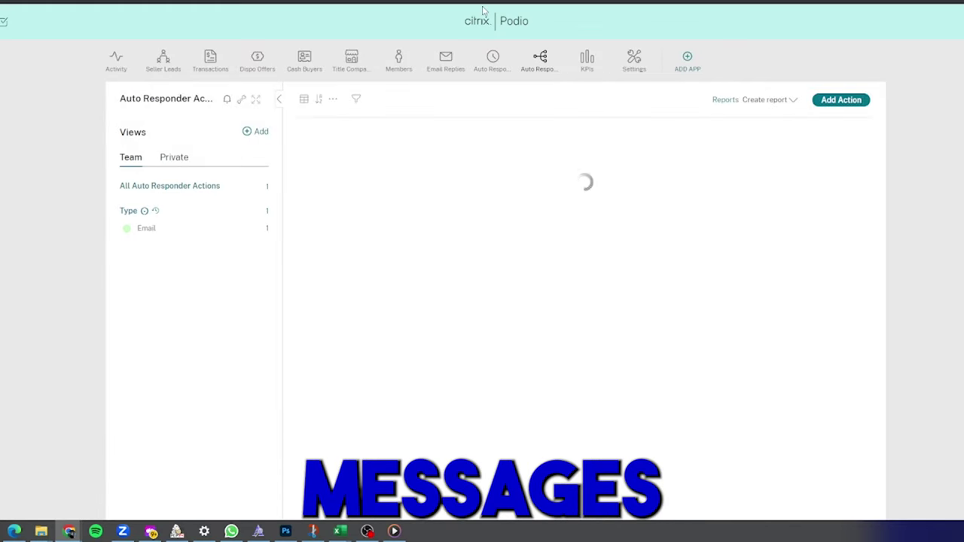
Step: Examine the test auto responder action's type, email subject and body, and return to the Auto Responder templates
{"action": "left_click", "coordinate": [393, 147]}
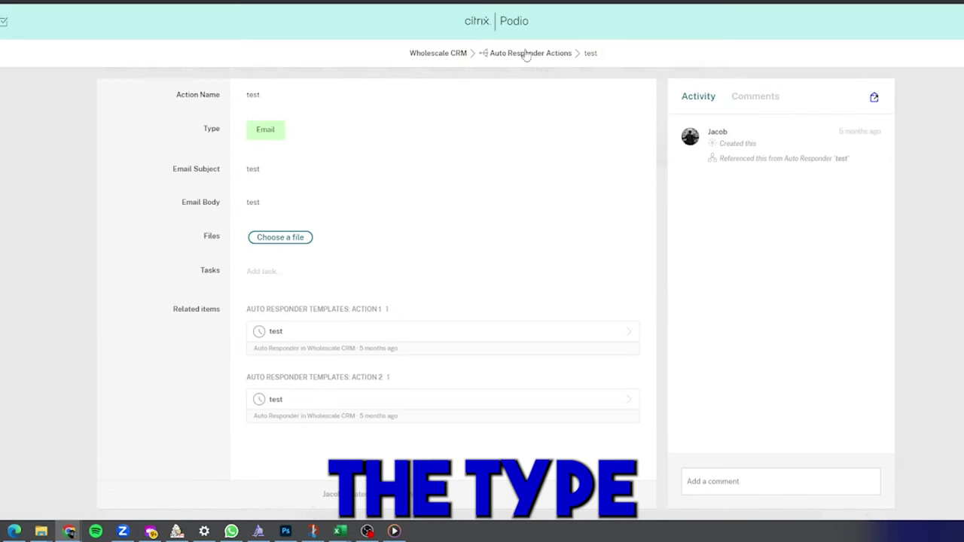
{"action": "left_click", "coordinate": [528, 52]}
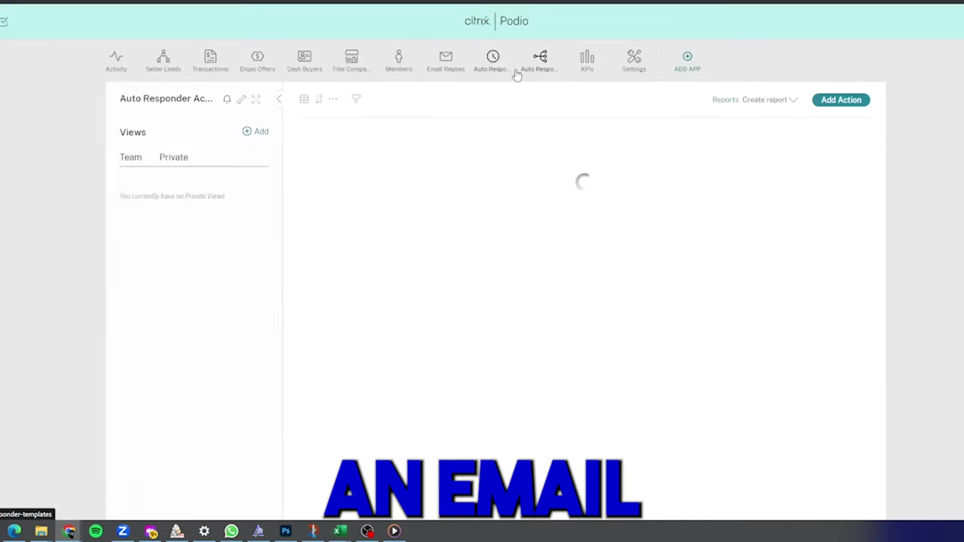
{"action": "left_click", "coordinate": [493, 63]}
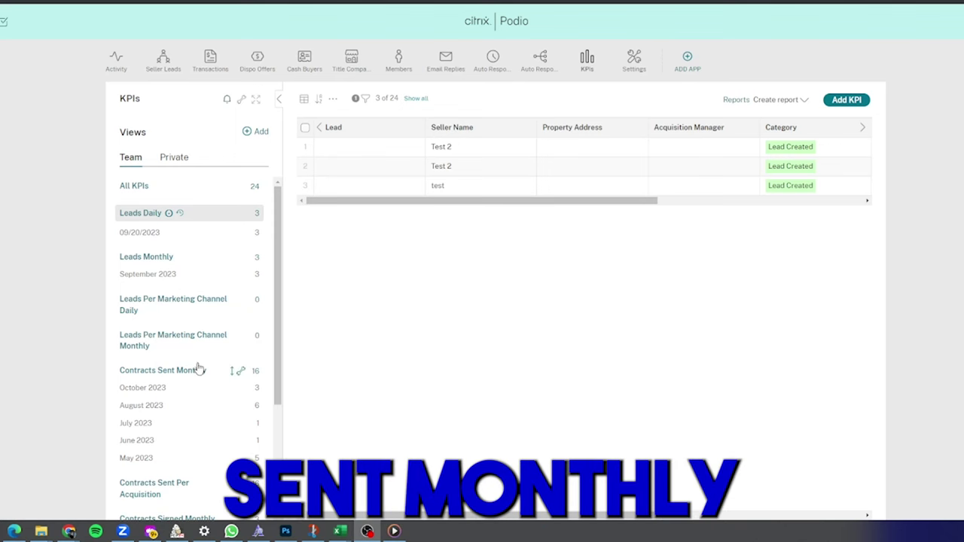
Step: Look through the KPI views for leads, contracts sent, contracts signed and deals closed
{"action": "scroll", "coordinate": [191, 370], "scroll_direction": "down", "scroll_amount": 3}
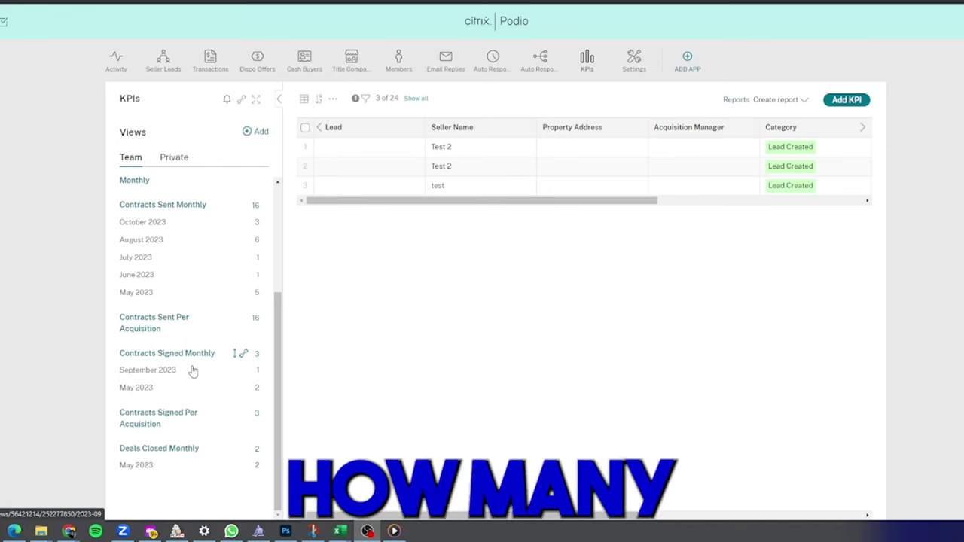
{"action": "scroll", "coordinate": [177, 385], "scroll_direction": "up", "scroll_amount": 3}
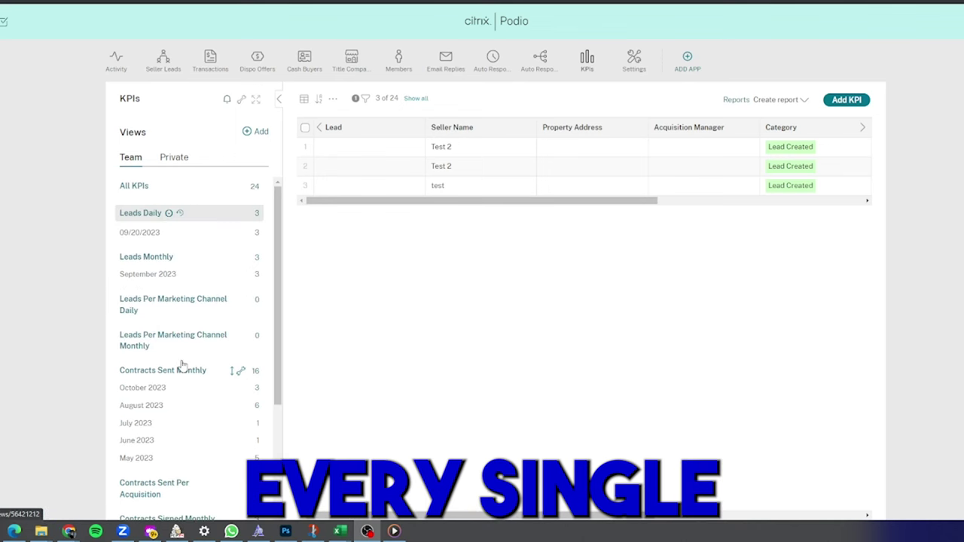